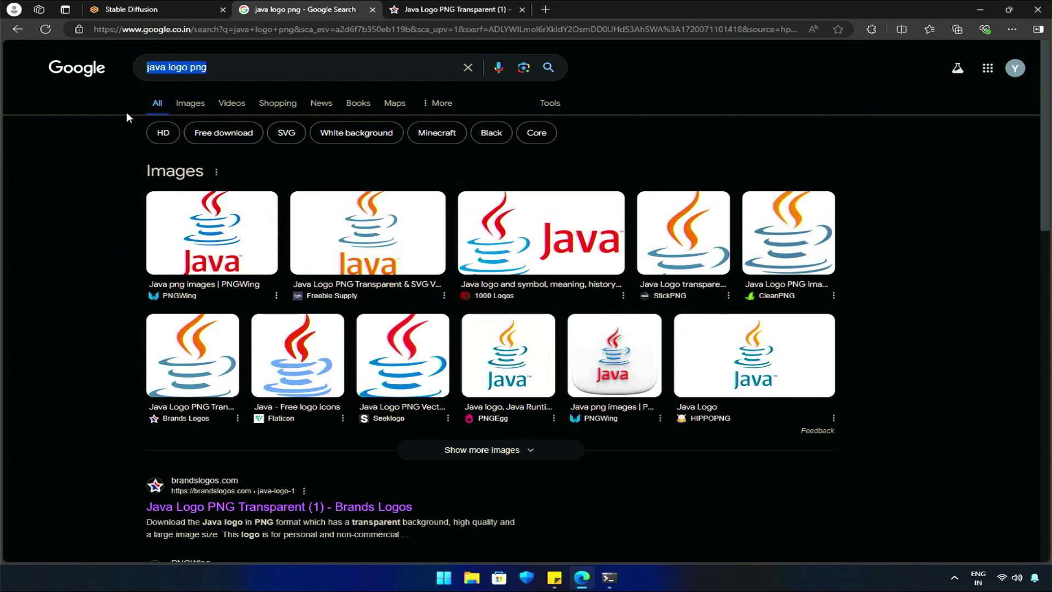
- Open the Brands Logos result for the transparent Java logo PNG in a new tab and download the logo
{"action": "left_click", "coordinate": [100, 172]}
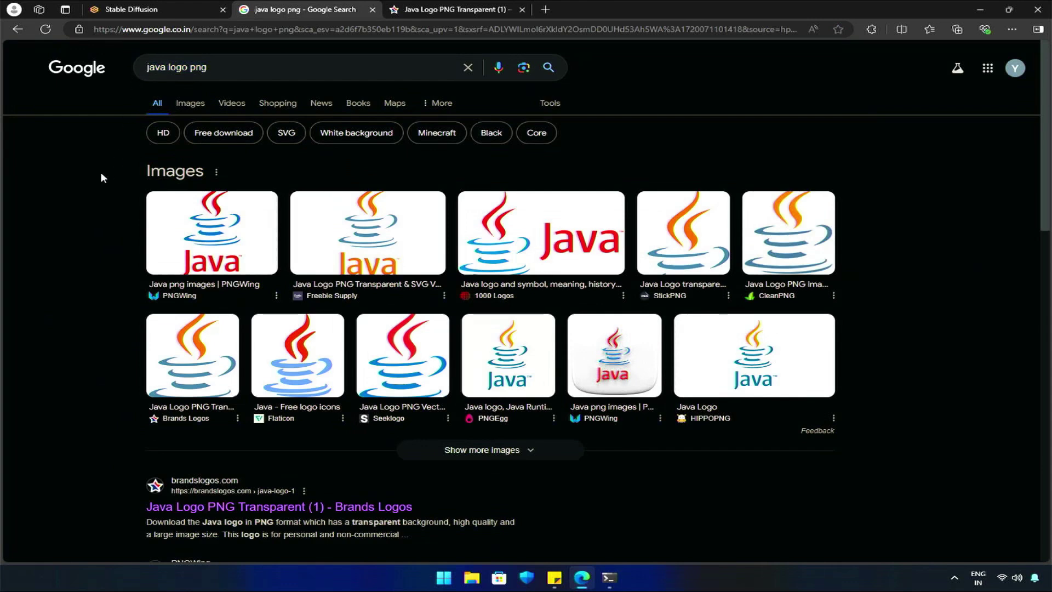
{"action": "right_click", "coordinate": [305, 506]}
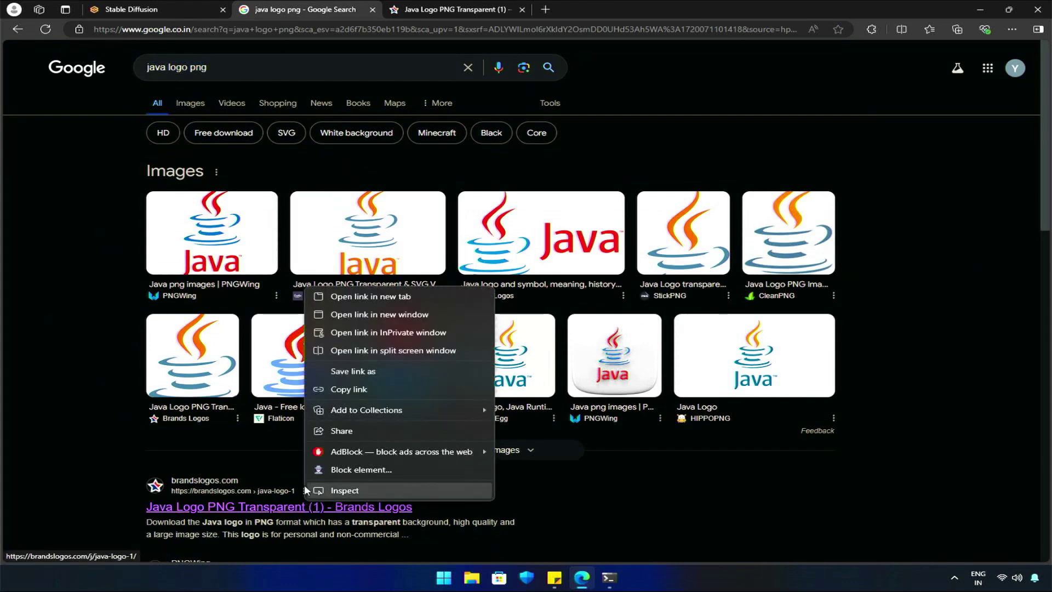
{"action": "left_click", "coordinate": [357, 295]}
{"action": "middle_click", "coordinate": [481, 4]}
{"action": "left_click", "coordinate": [481, 4]}
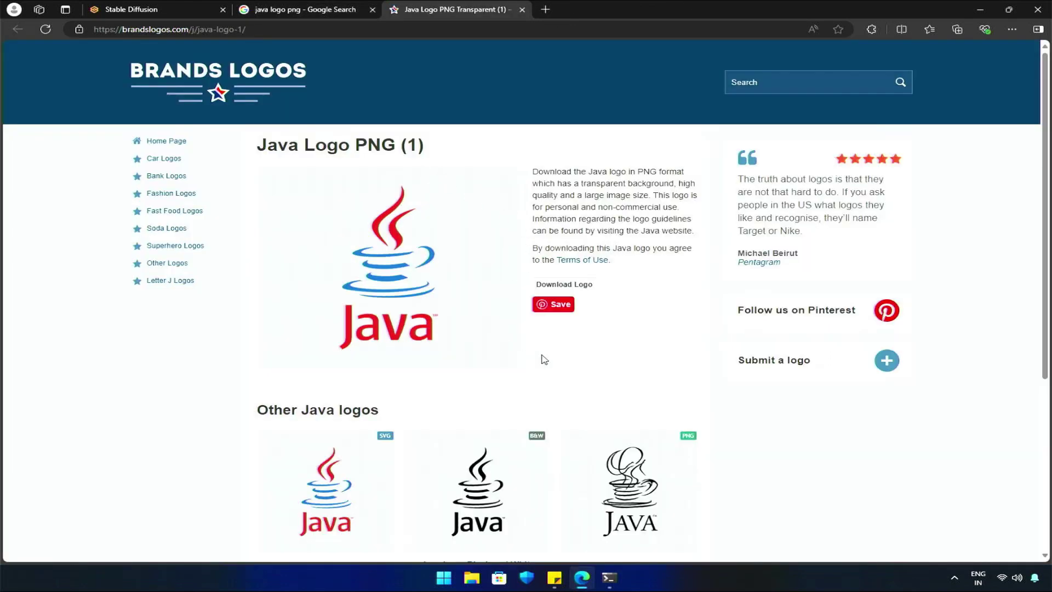
{"action": "left_click", "coordinate": [569, 288]}
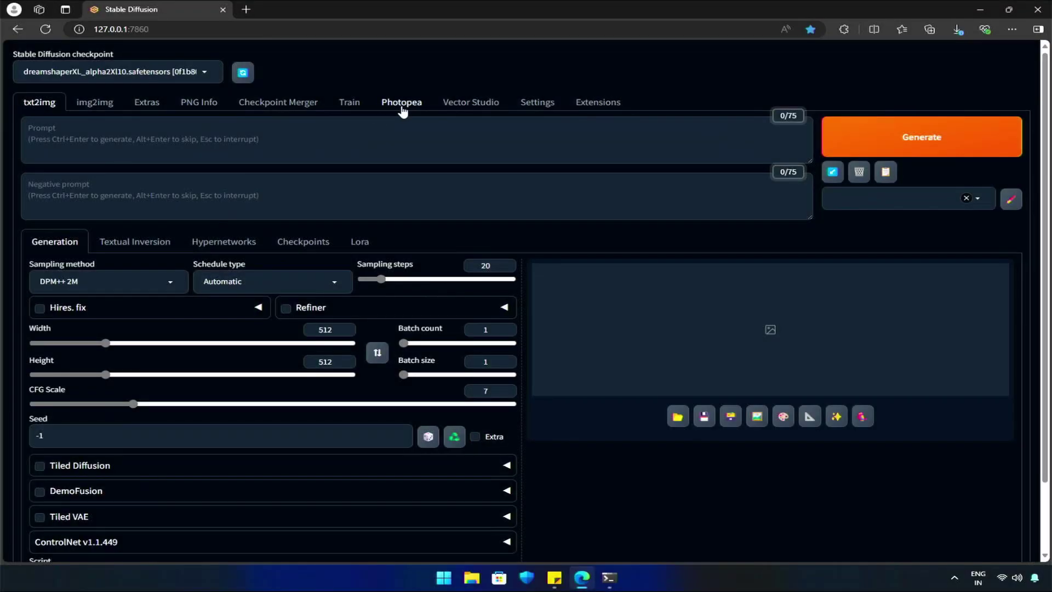
- Open the GitHub repository of the Photopea Stable Diffusion WebUI Extension and copy its HTTPS clone URL
{"action": "left_click", "coordinate": [401, 103]}
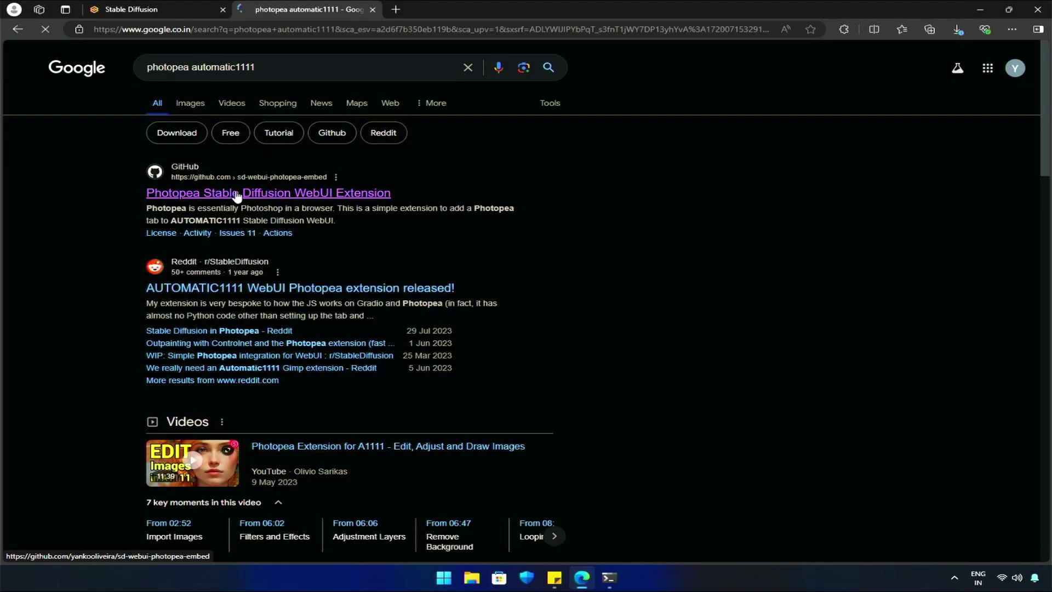
{"action": "left_click", "coordinate": [203, 197]}
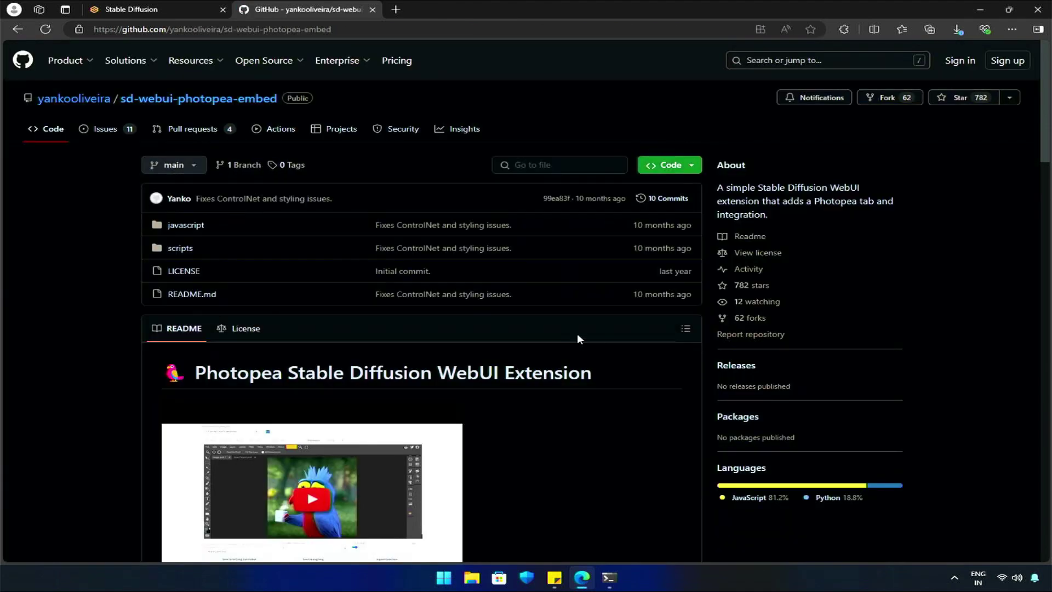
{"action": "left_click", "coordinate": [670, 165]}
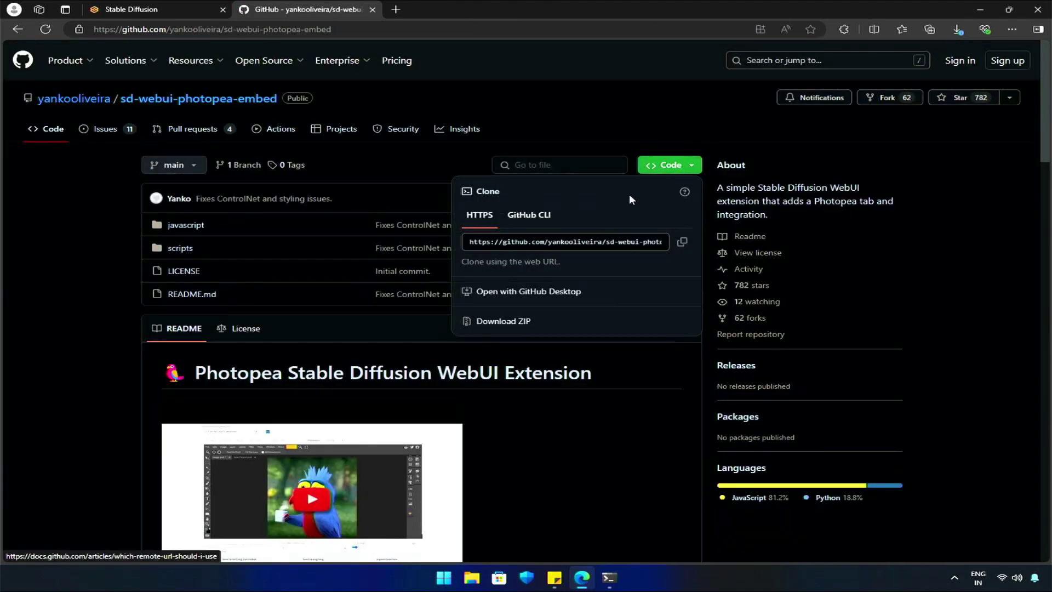
{"action": "left_click", "coordinate": [681, 242]}
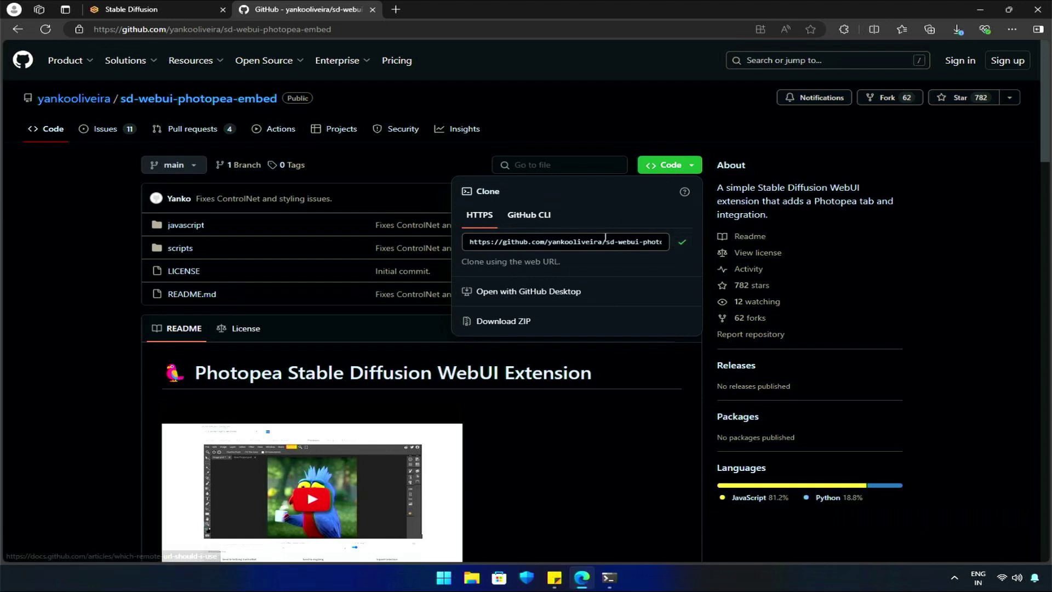
- Install the sd-webui-photopea-embed extension in Stable Diffusion from the copied repository URL and display the installed extensions
{"action": "left_click", "coordinate": [134, 10]}
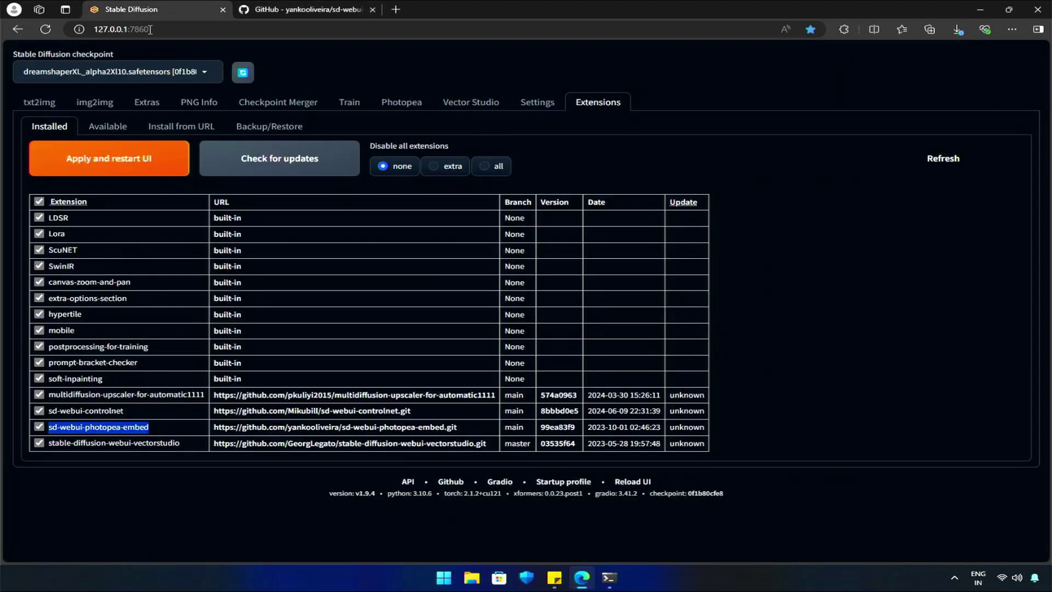
{"action": "left_click", "coordinate": [172, 127]}
{"action": "left_click", "coordinate": [84, 164]}
{"action": "right_click", "coordinate": [83, 163]}
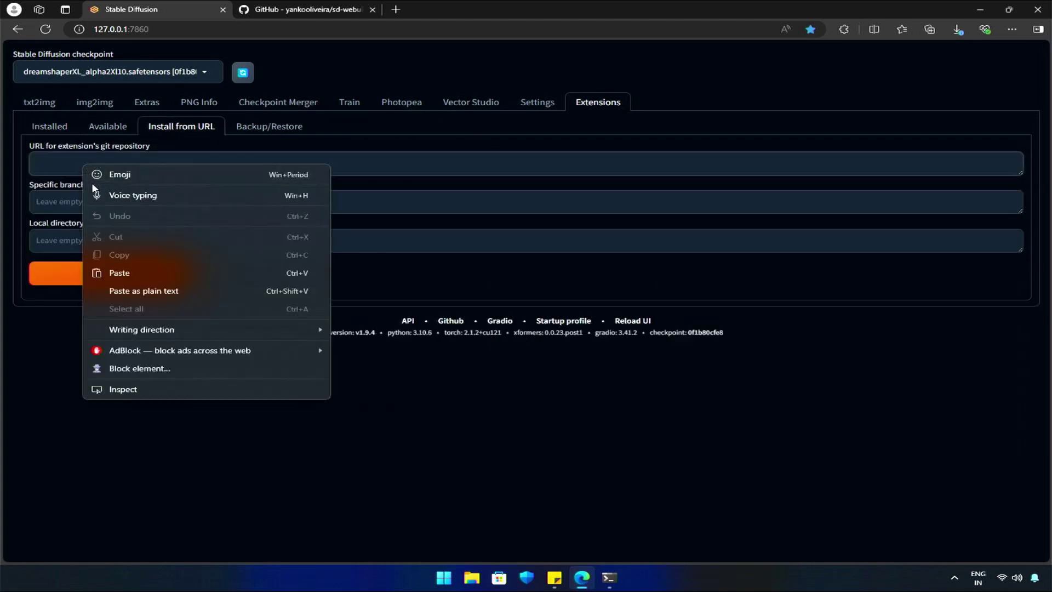
{"action": "left_click", "coordinate": [118, 273]}
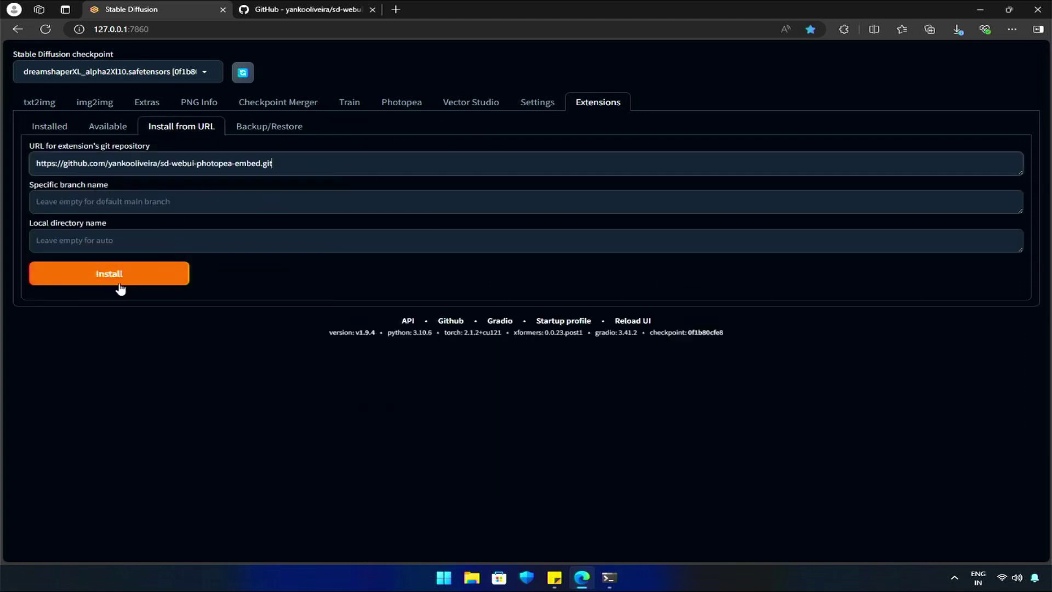
{"action": "left_click", "coordinate": [109, 279]}
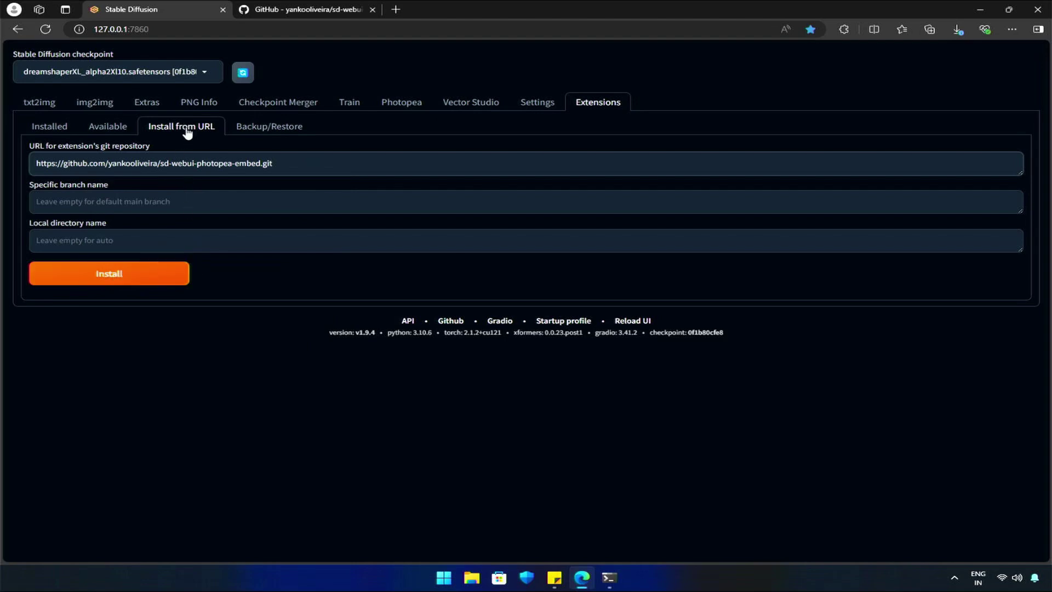
{"action": "left_click", "coordinate": [39, 131]}
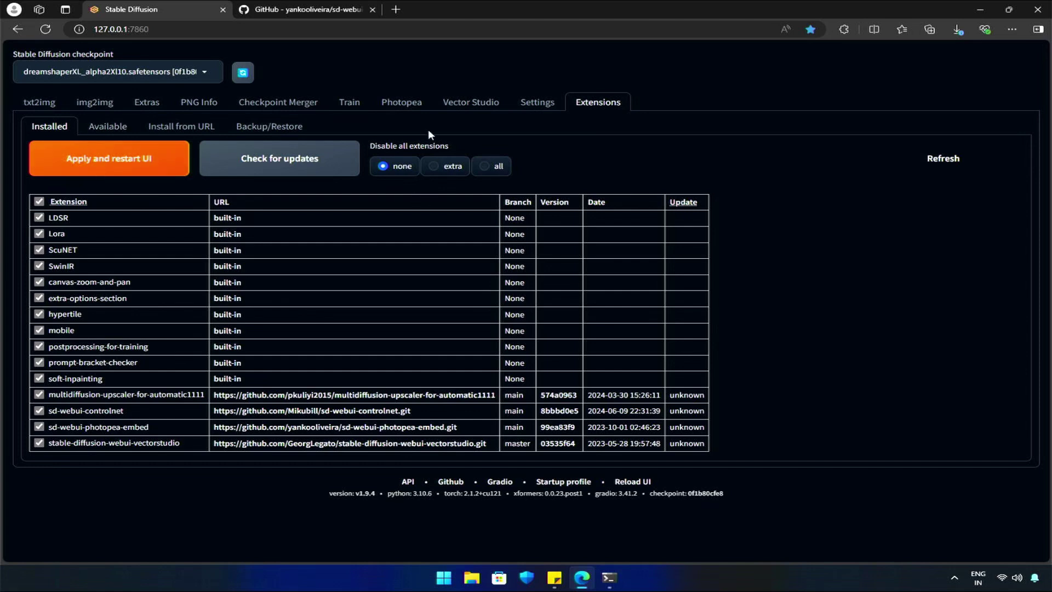
- Close image.psd in the embedded Photopea editor and set up a new project of 1024 by 1024 pixels
{"action": "left_click", "coordinate": [400, 104]}
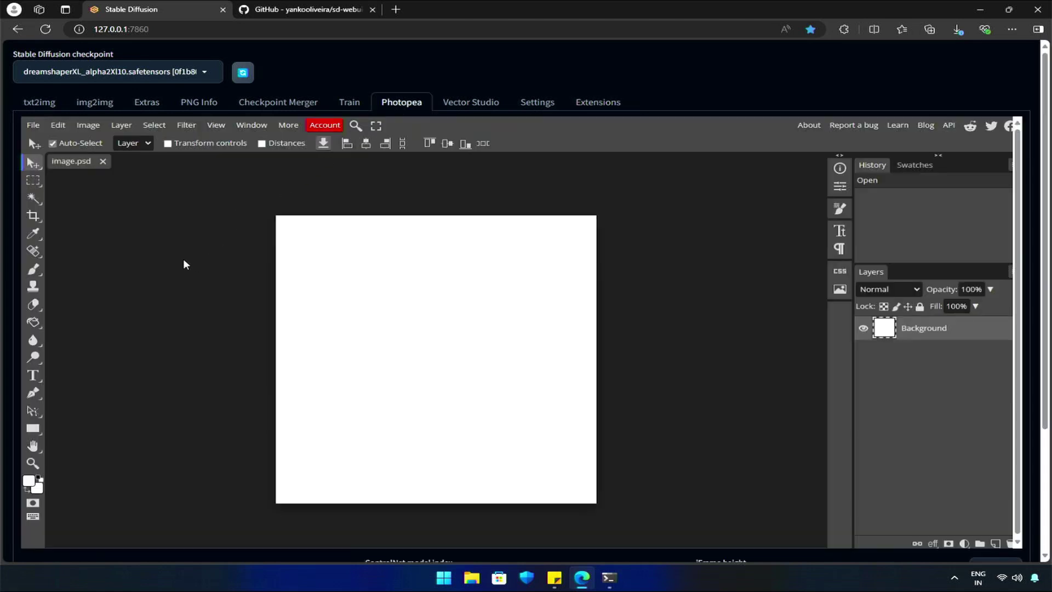
{"action": "left_click", "coordinate": [102, 161]}
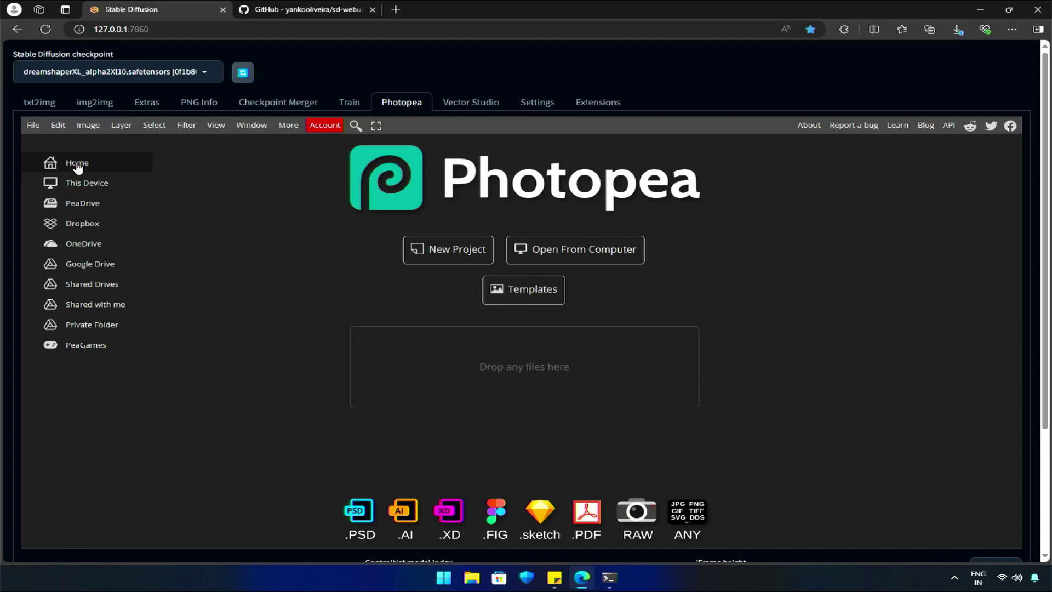
{"action": "left_click", "coordinate": [34, 126]}
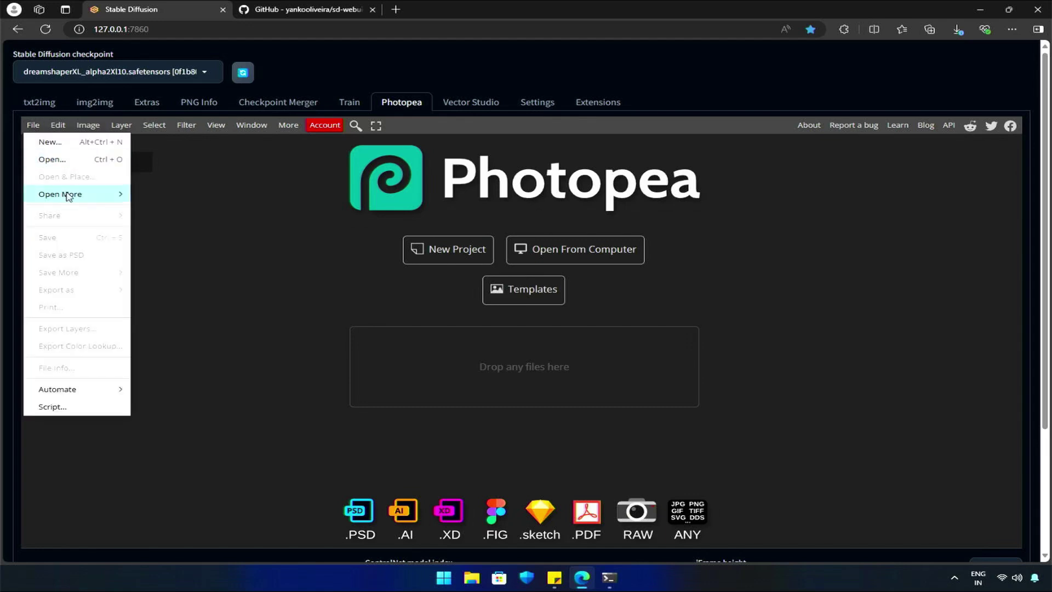
{"action": "left_click", "coordinate": [63, 142]}
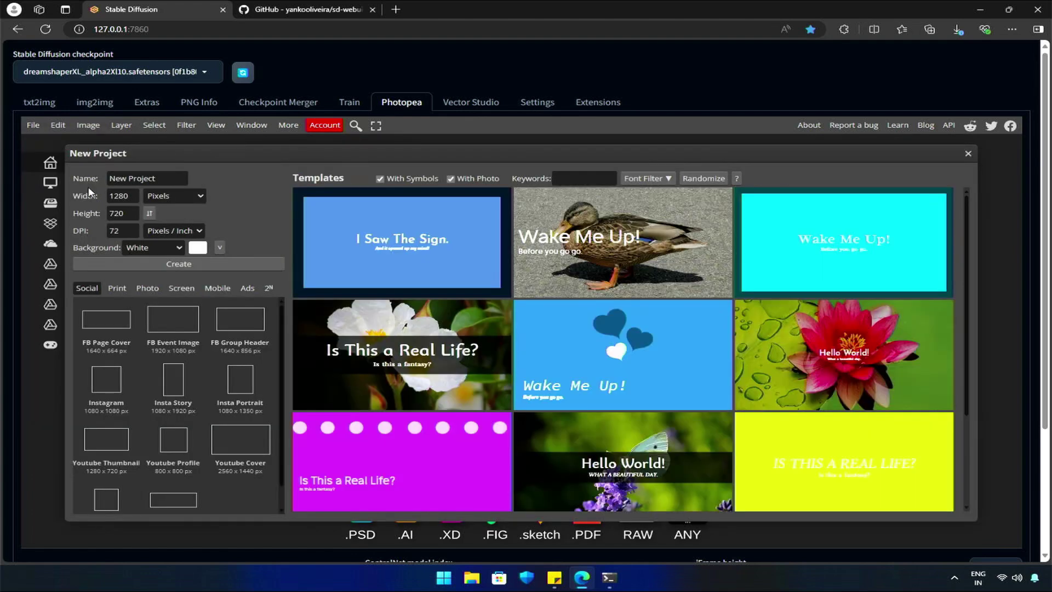
{"action": "double_click", "coordinate": [125, 196]}
{"action": "type", "text": "1024"}
{"action": "key", "text": "Tab"}
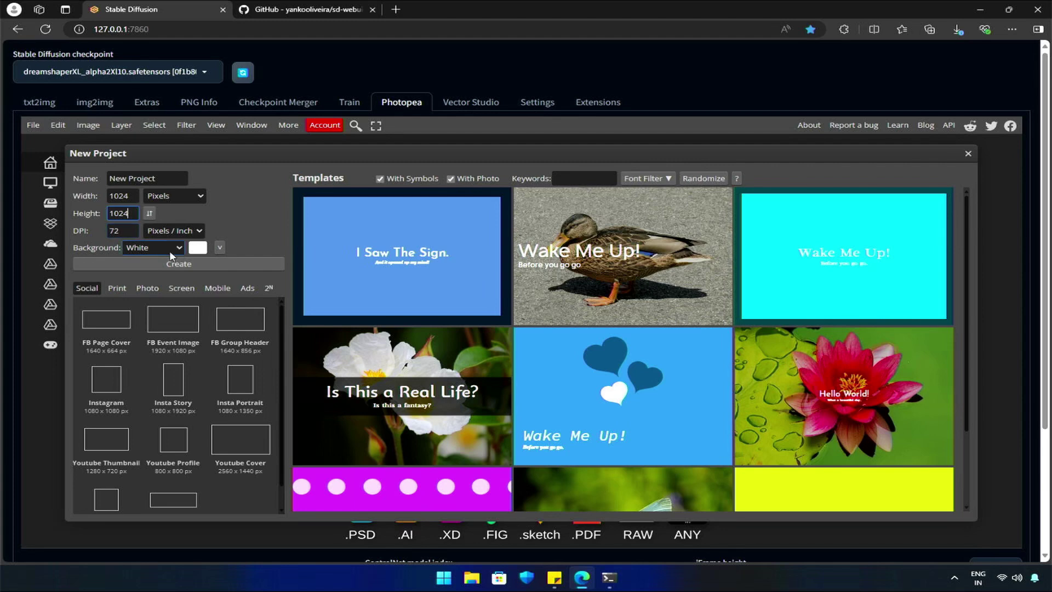
- Set the new project's background colour to black (000000) and create the project
{"action": "left_click", "coordinate": [196, 249]}
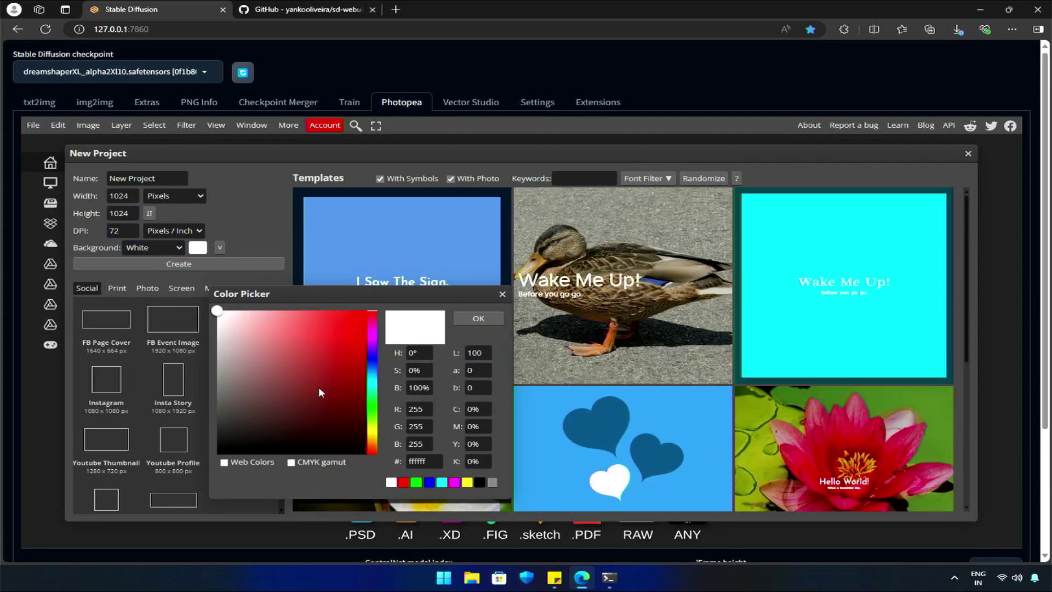
{"action": "left_click", "coordinate": [480, 482]}
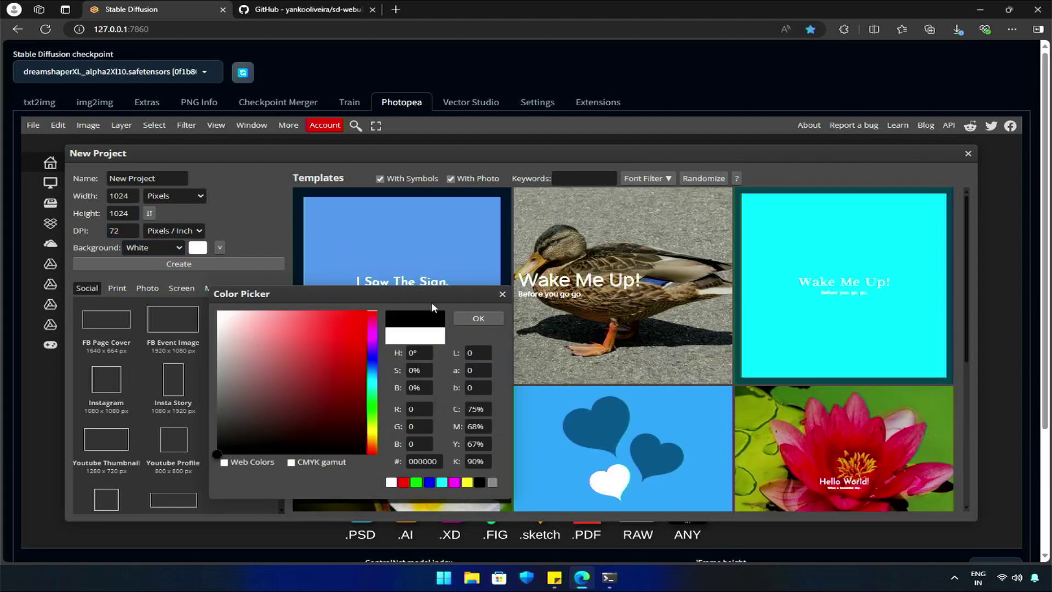
{"action": "left_click", "coordinate": [479, 318]}
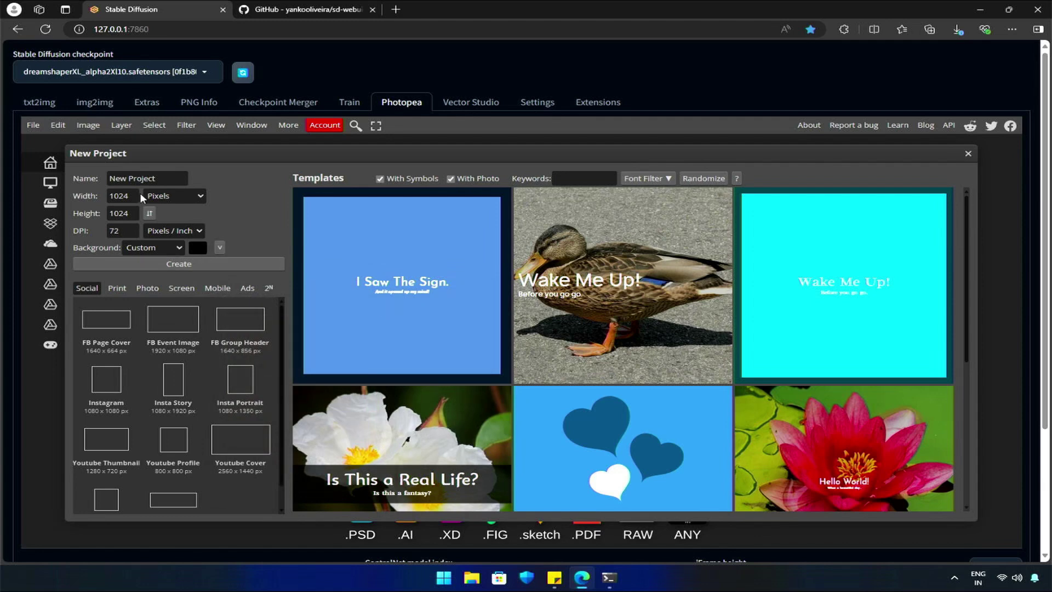
{"action": "left_click", "coordinate": [163, 261]}
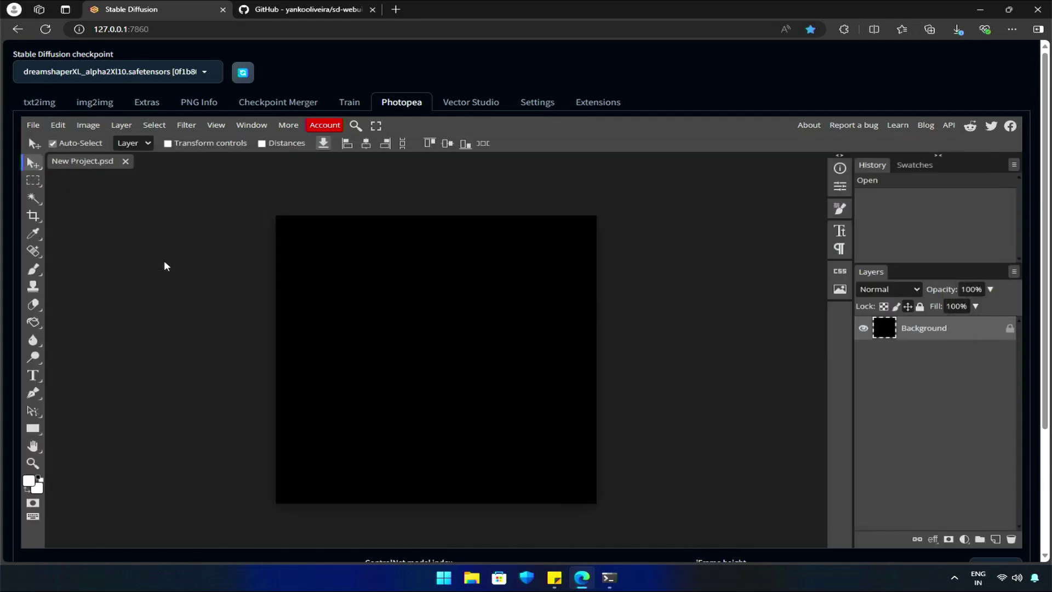
- Place the java-logo-1 image from the sd-images folder onto the black canvas
{"action": "left_click", "coordinate": [33, 125]}
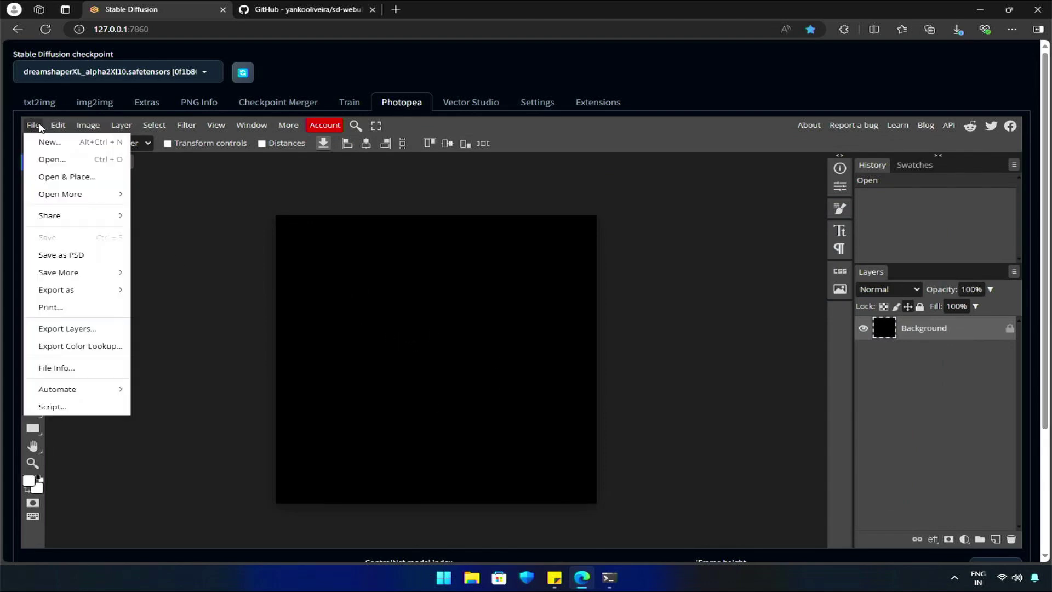
{"action": "left_click", "coordinate": [48, 160]}
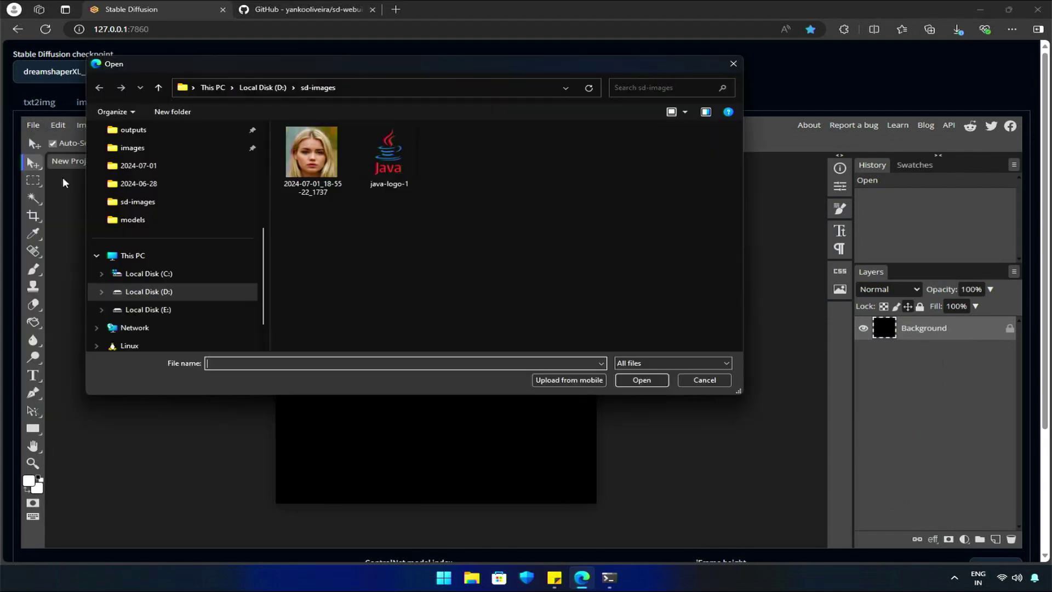
{"action": "double_click", "coordinate": [389, 158]}
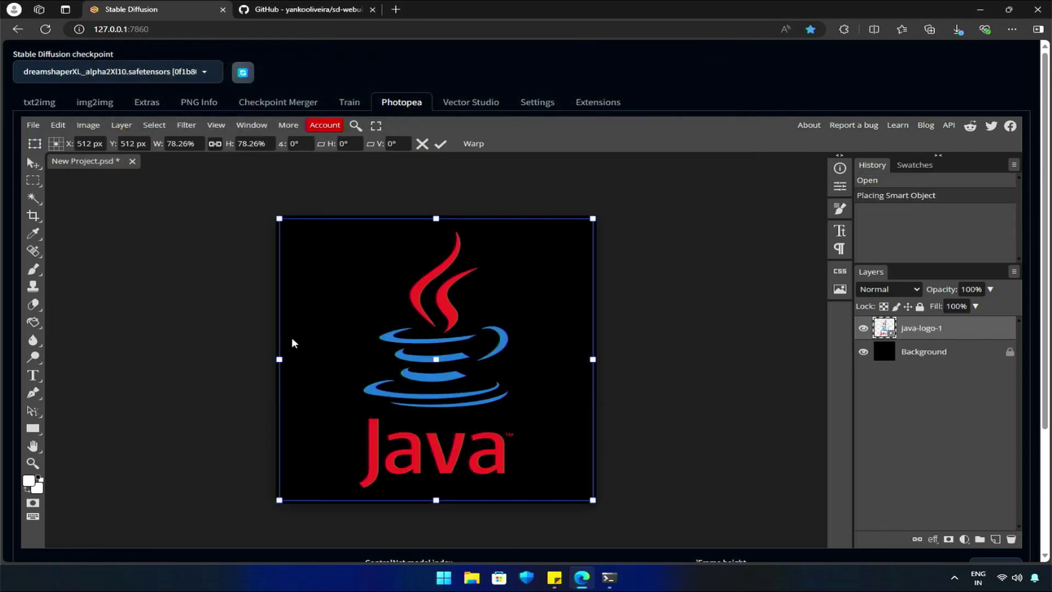
- Accept the logo placement, select the area around the logo with the Magic Wand and invert the selection
{"action": "left_click", "coordinate": [33, 198]}
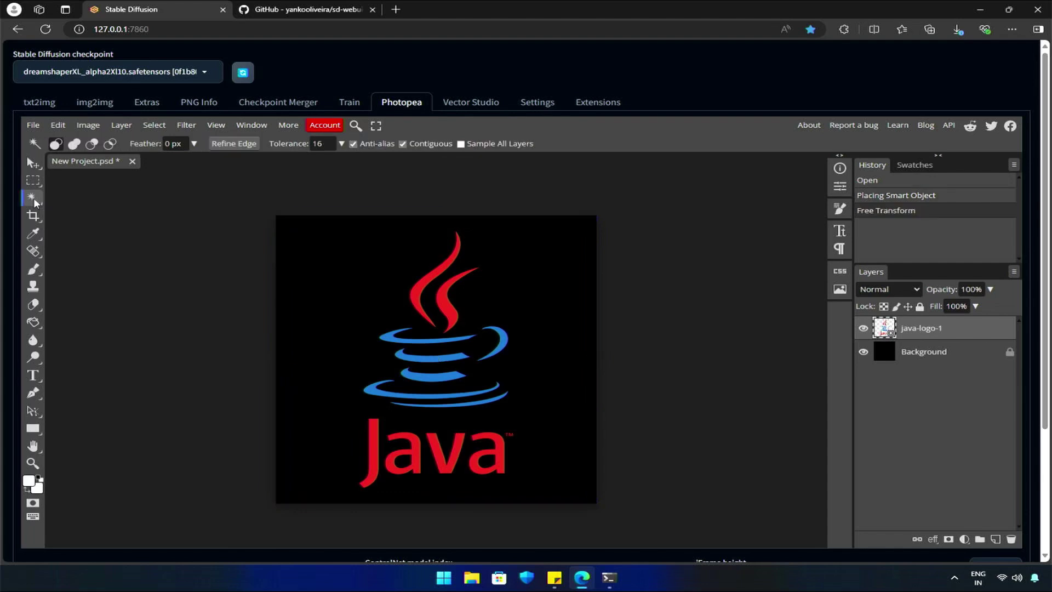
{"action": "left_click", "coordinate": [323, 306]}
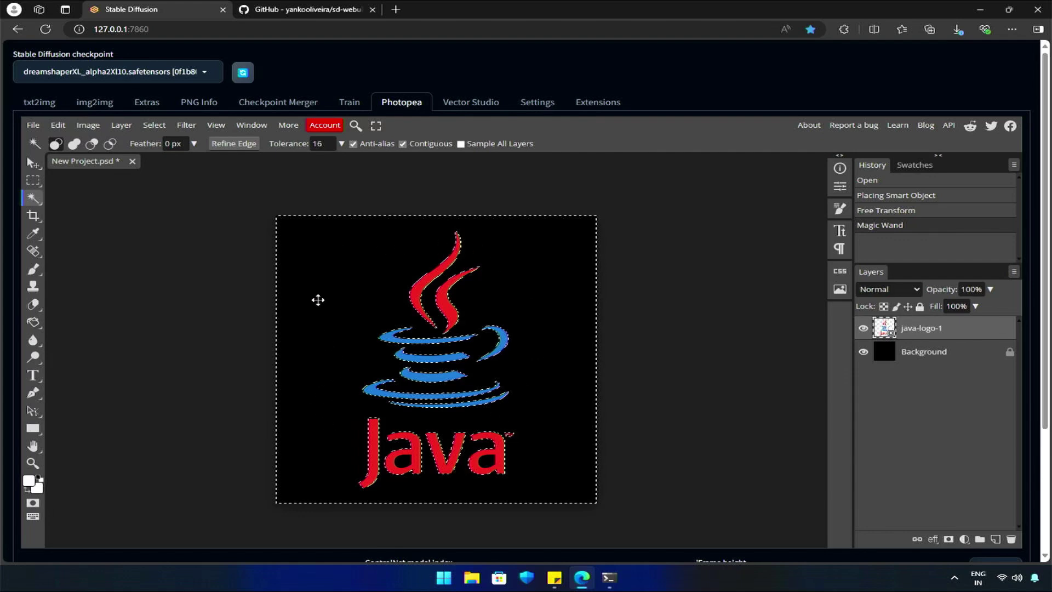
{"action": "right_click", "coordinate": [333, 279]}
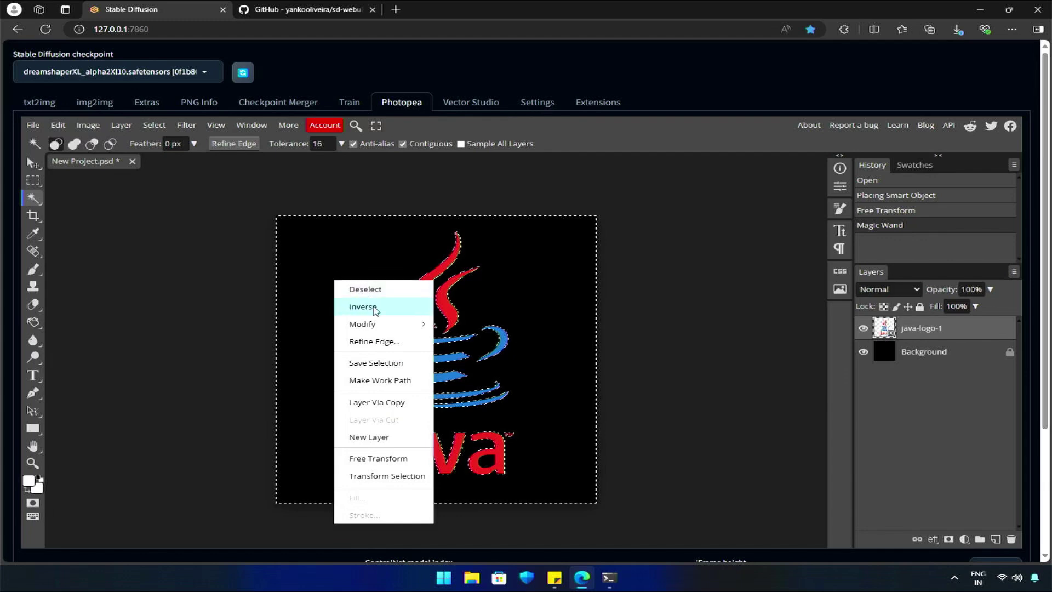
{"action": "left_click", "coordinate": [361, 310]}
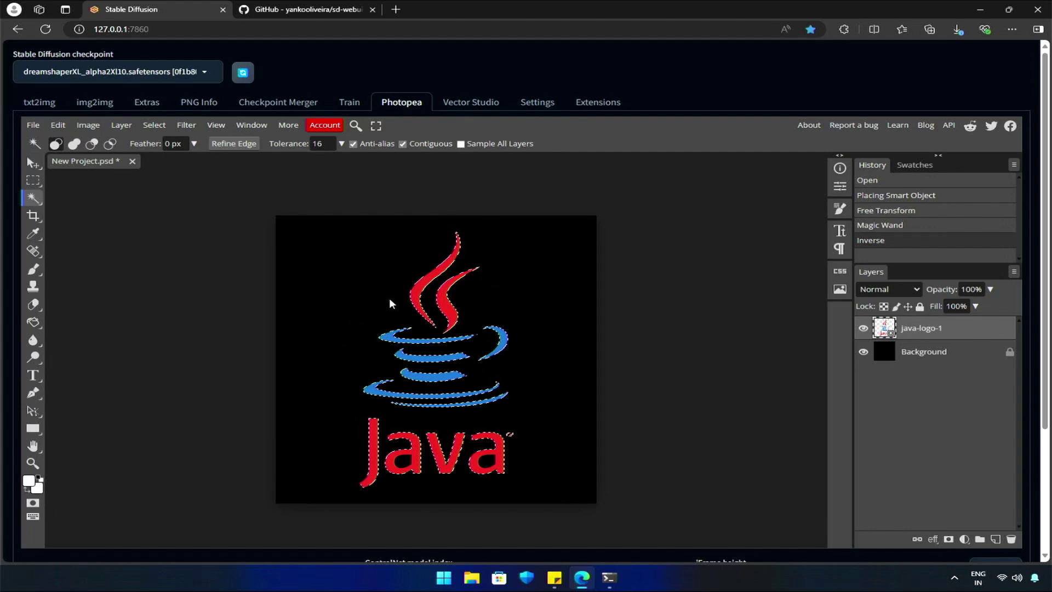
- Activate the Paint Bucket for recolouring the selected logo and rasterize the java-logo-1 layer
{"action": "left_click", "coordinate": [34, 323]}
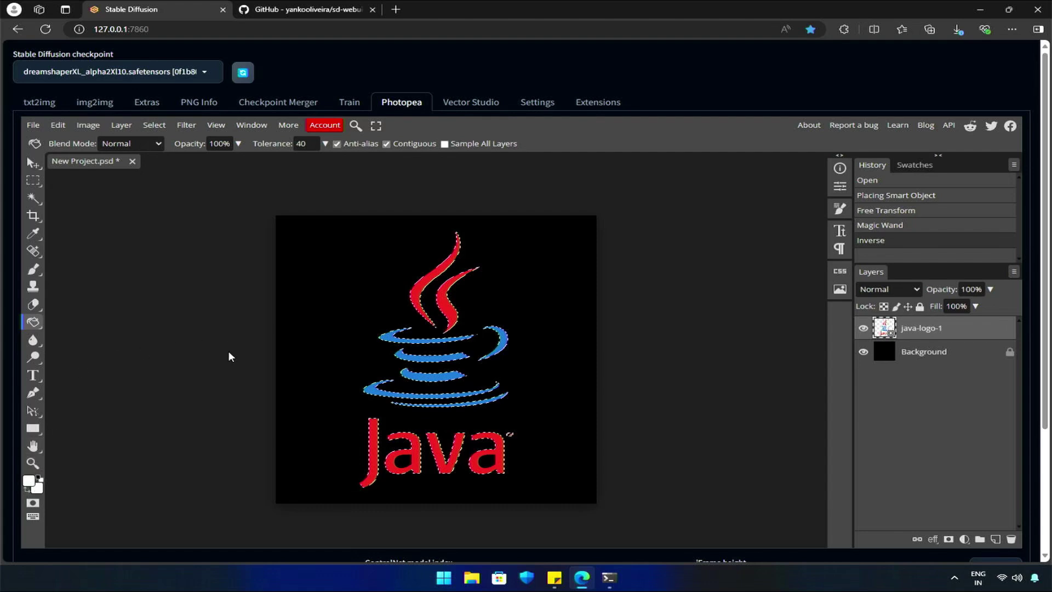
{"action": "left_click", "coordinate": [416, 295]}
{"action": "left_click", "coordinate": [124, 126]}
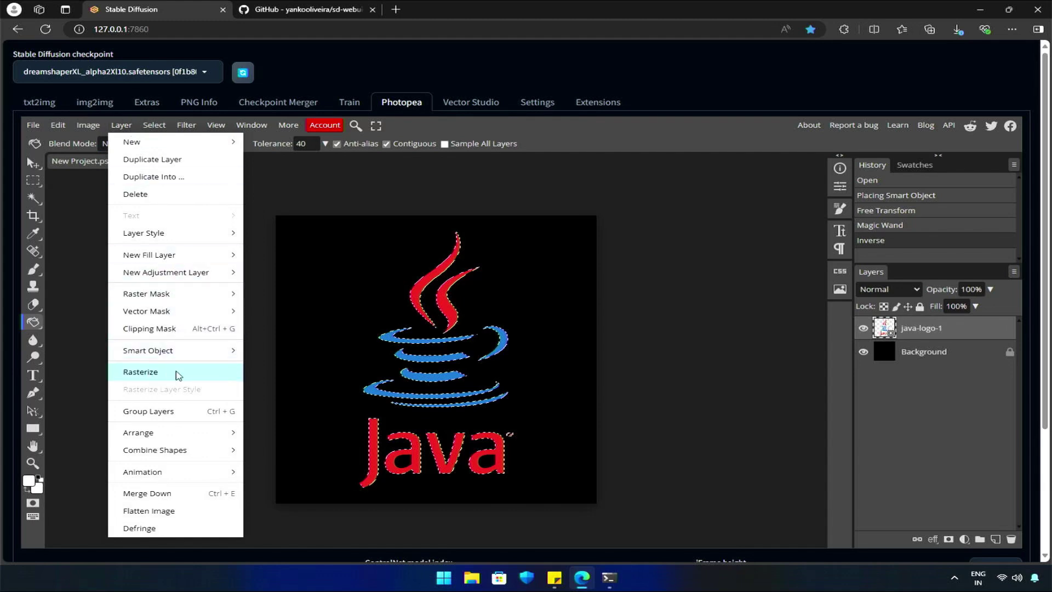
{"action": "left_click", "coordinate": [138, 376]}
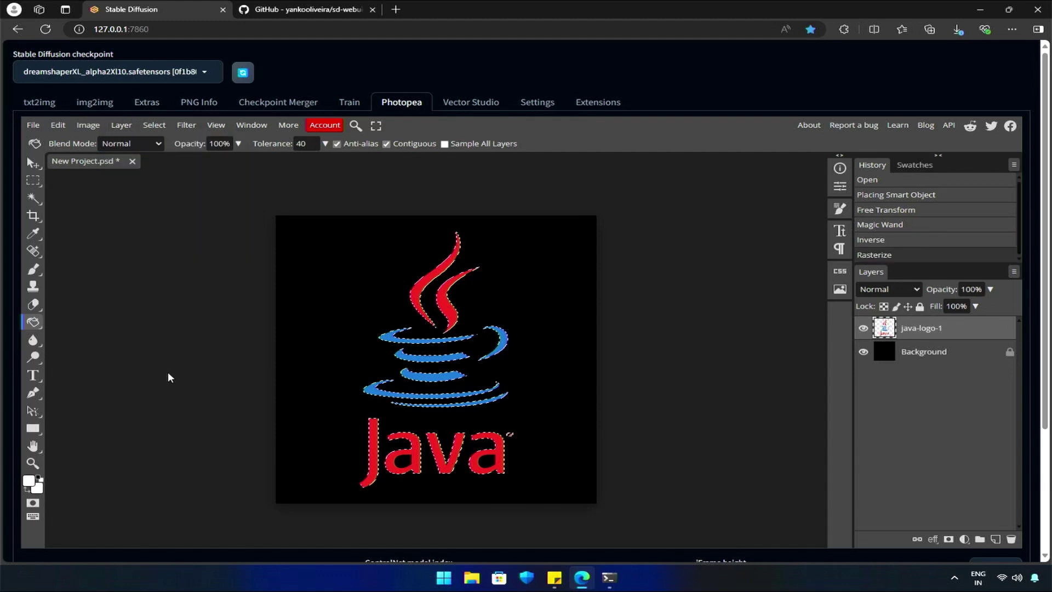
- Fill every part of the selected Java logo with white: the steam, cup, saucer, lettering and trademark sign
{"action": "left_click", "coordinate": [418, 293]}
{"action": "left_click", "coordinate": [445, 304]}
{"action": "left_click", "coordinate": [427, 338]}
{"action": "left_click", "coordinate": [500, 339]}
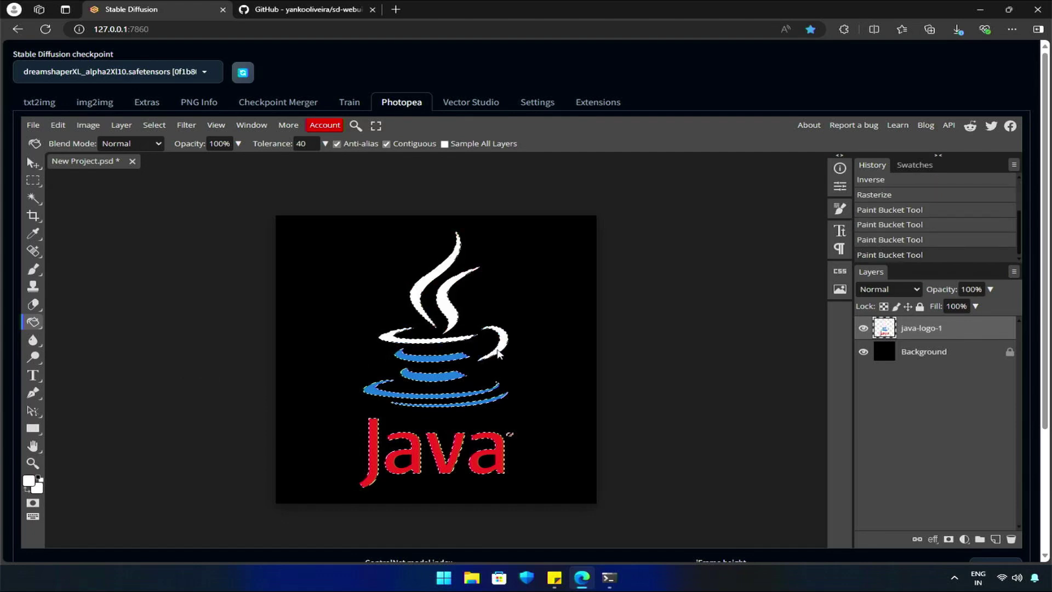
{"action": "left_click", "coordinate": [432, 355]}
{"action": "left_click", "coordinate": [433, 375]}
{"action": "left_click", "coordinate": [393, 394]}
{"action": "left_click", "coordinate": [394, 398]}
{"action": "left_click", "coordinate": [496, 460]}
{"action": "left_click", "coordinate": [441, 454]}
{"action": "left_click", "coordinate": [405, 460]}
{"action": "left_click", "coordinate": [372, 444]}
{"action": "left_click", "coordinate": [510, 435]}
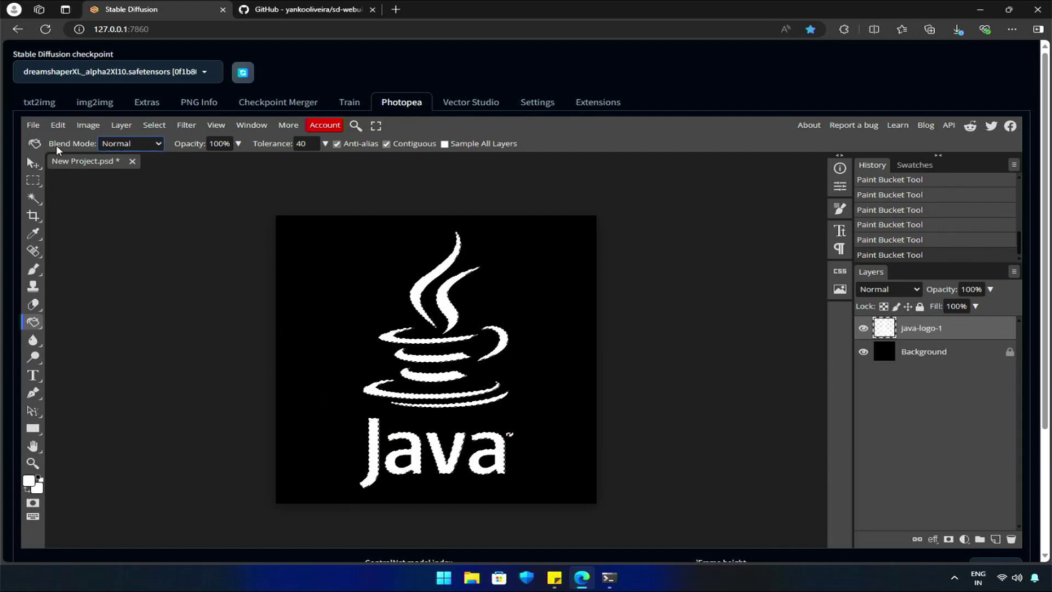
- Export the white-on-black Java logo as a 1024 × 1024 px PNG at 100% quality
{"action": "left_click", "coordinate": [34, 125]}
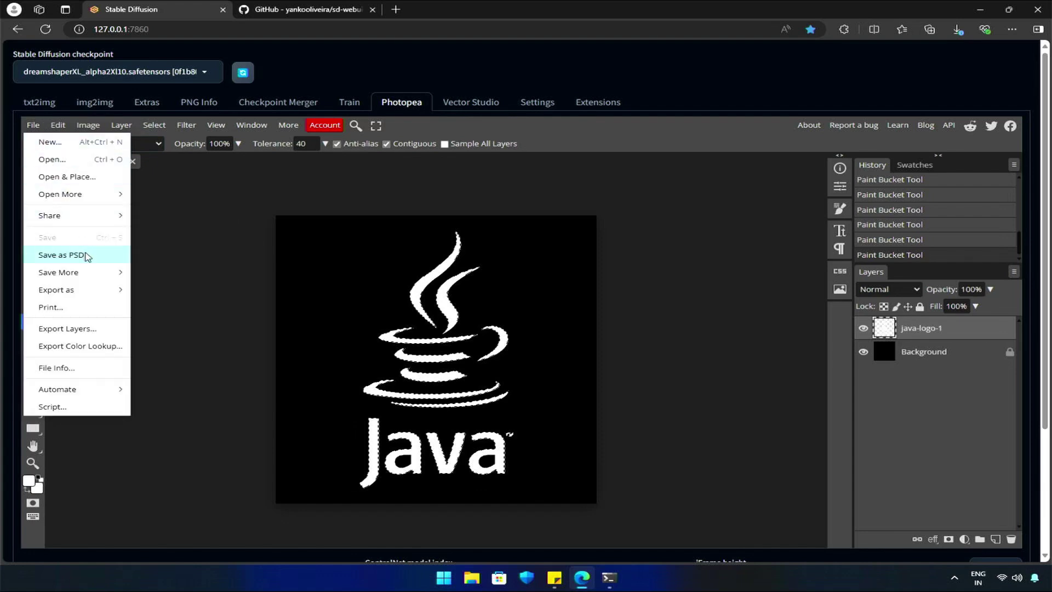
{"action": "mouse_move", "coordinate": [89, 291]}
{"action": "left_click", "coordinate": [168, 290]}
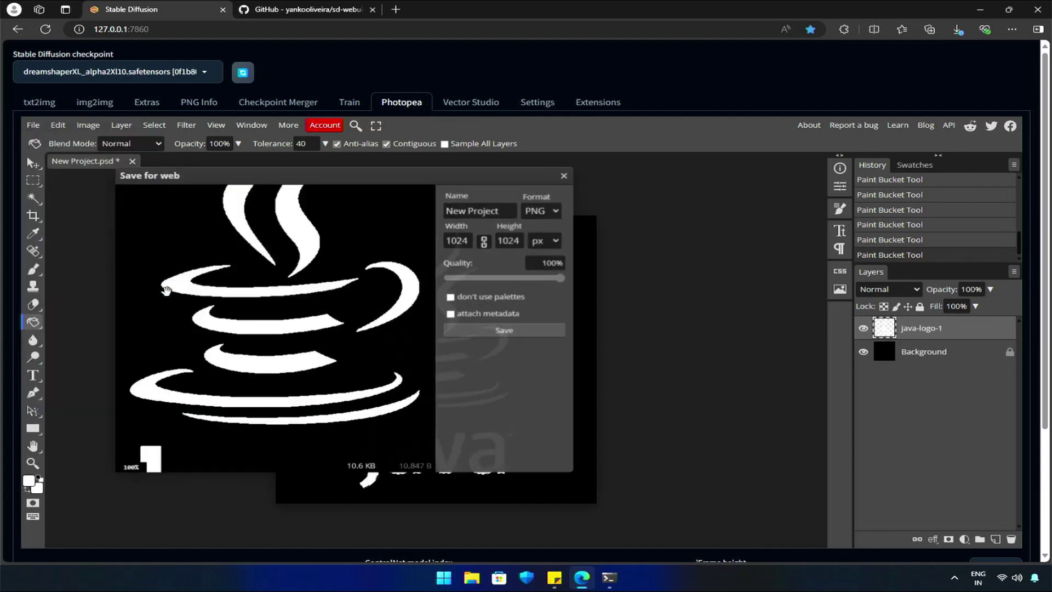
{"action": "left_click", "coordinate": [491, 333]}
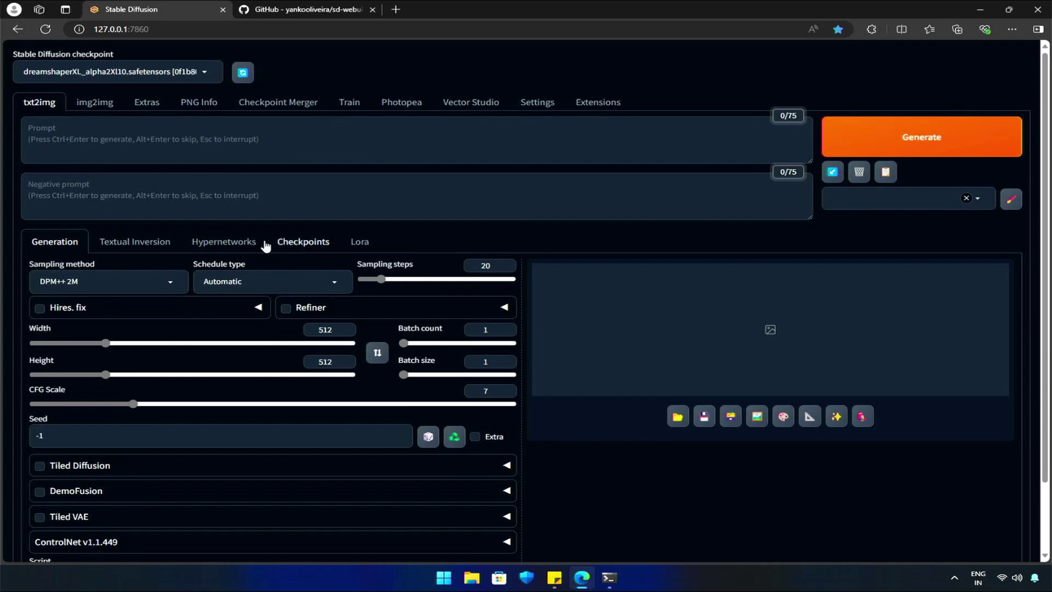
- Copy the sticky note's prompt, from "best quality, ((clean glass,shine:1.2" through "( Pixar - style :1.4)", into the txt2img prompt
{"action": "left_click", "coordinate": [559, 578]}
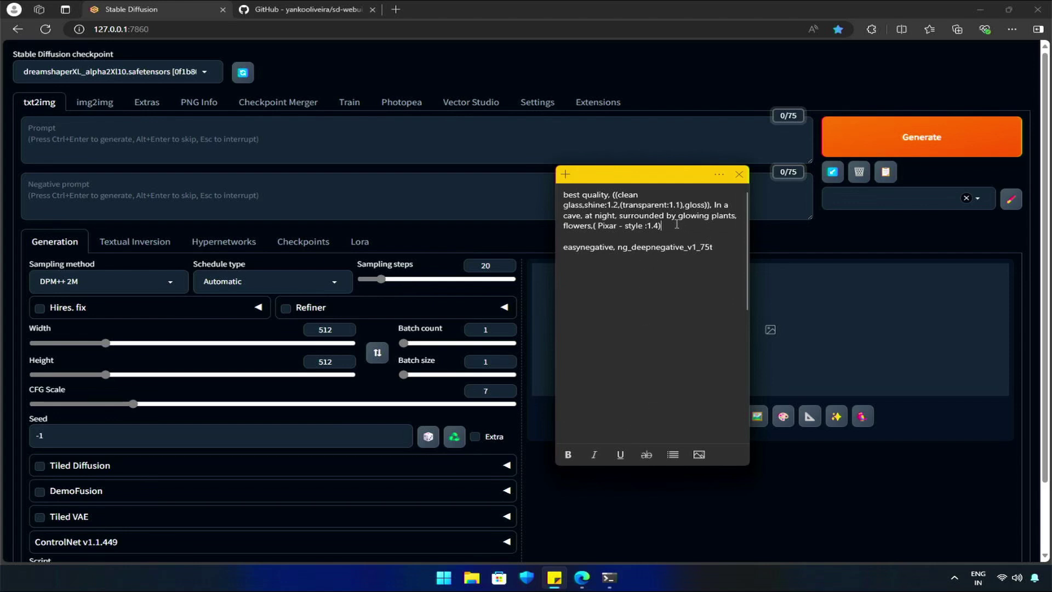
{"action": "left_click_drag", "start_coordinate": [677, 224], "coordinate": [547, 200]}
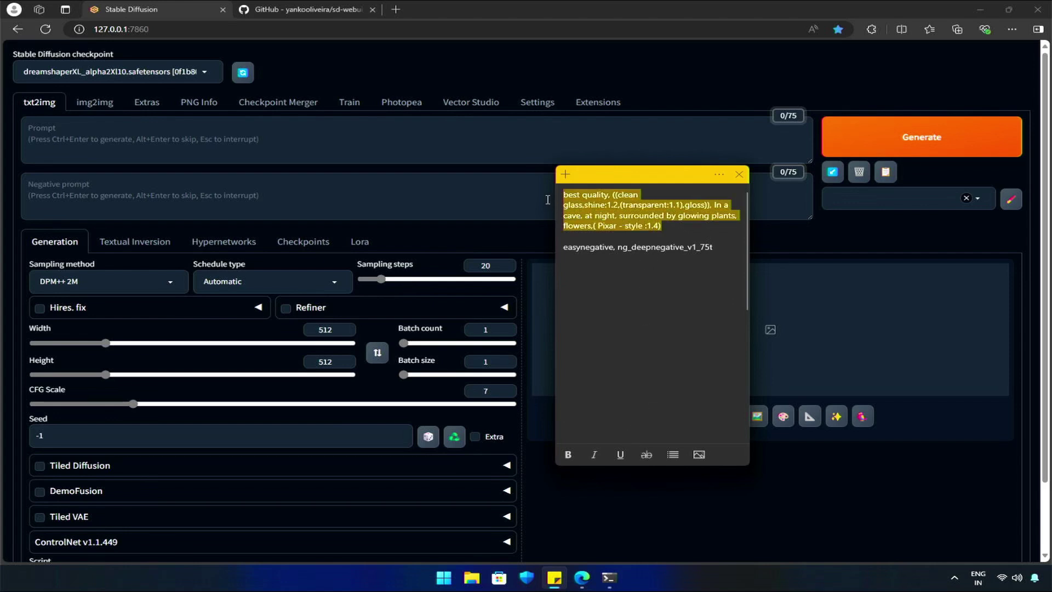
{"action": "left_click", "coordinate": [314, 135]}
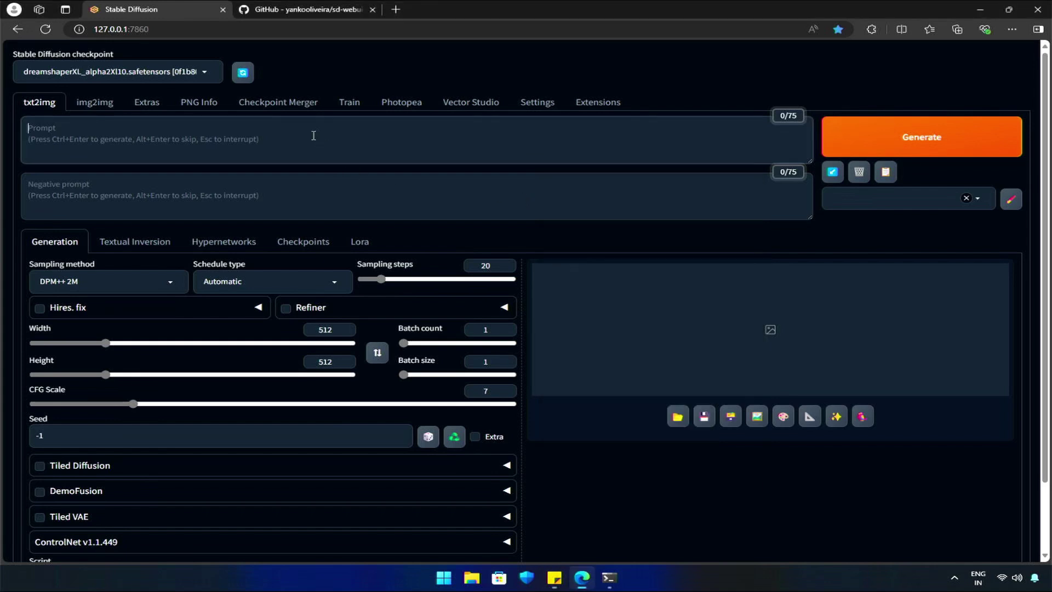
{"action": "key", "text": "ctrl+v"}
- Copy "easynegative, ng_deepnegative_v1_75t" from the sticky note into the negative prompt
{"action": "key", "text": "alt+Tab"}
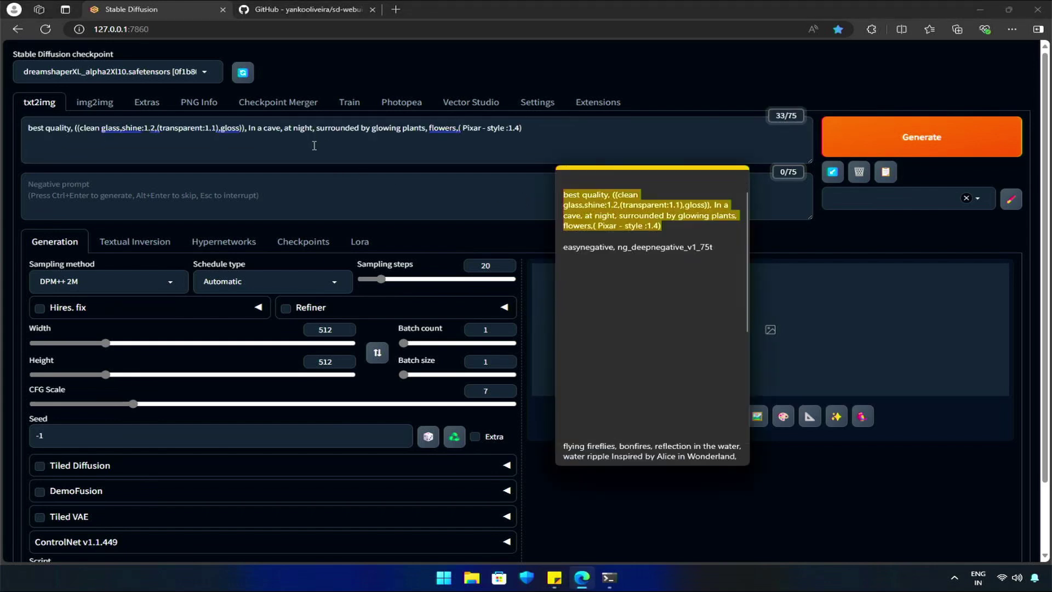
{"action": "left_click", "coordinate": [637, 247]}
{"action": "left_click_drag", "start_coordinate": [715, 246], "coordinate": [540, 242]}
{"action": "key", "text": "ctrl+c"}
{"action": "left_click", "coordinate": [417, 196]}
{"action": "key", "text": "ctrl+v"}
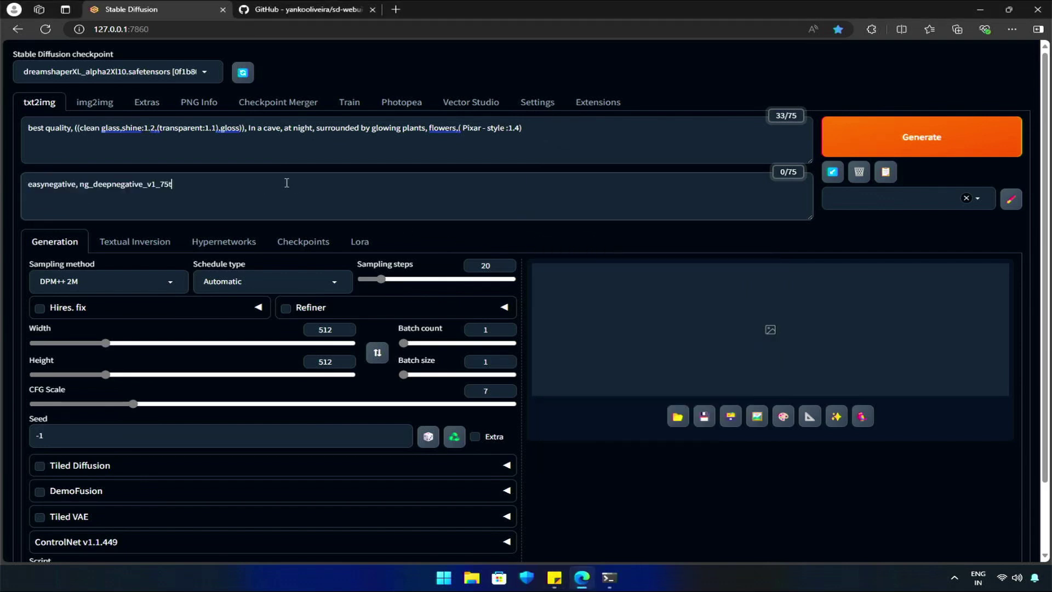
- Set the sampling method to DPM++ SDE, the schedule type to Karras and the batch count to 4
{"action": "left_click", "coordinate": [99, 281]}
{"action": "left_click", "coordinate": [67, 310]}
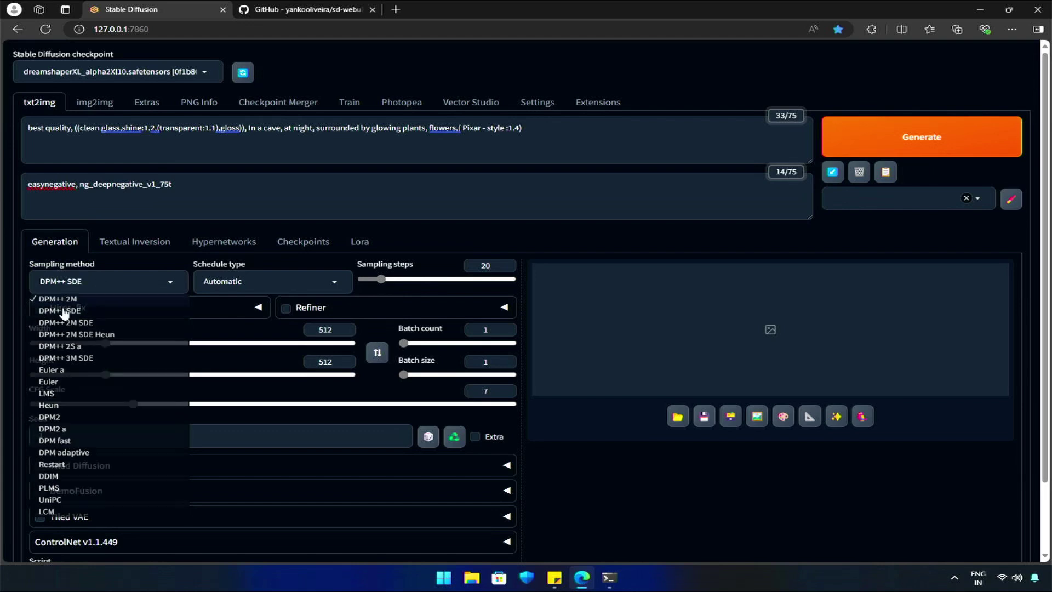
{"action": "left_click", "coordinate": [223, 290]}
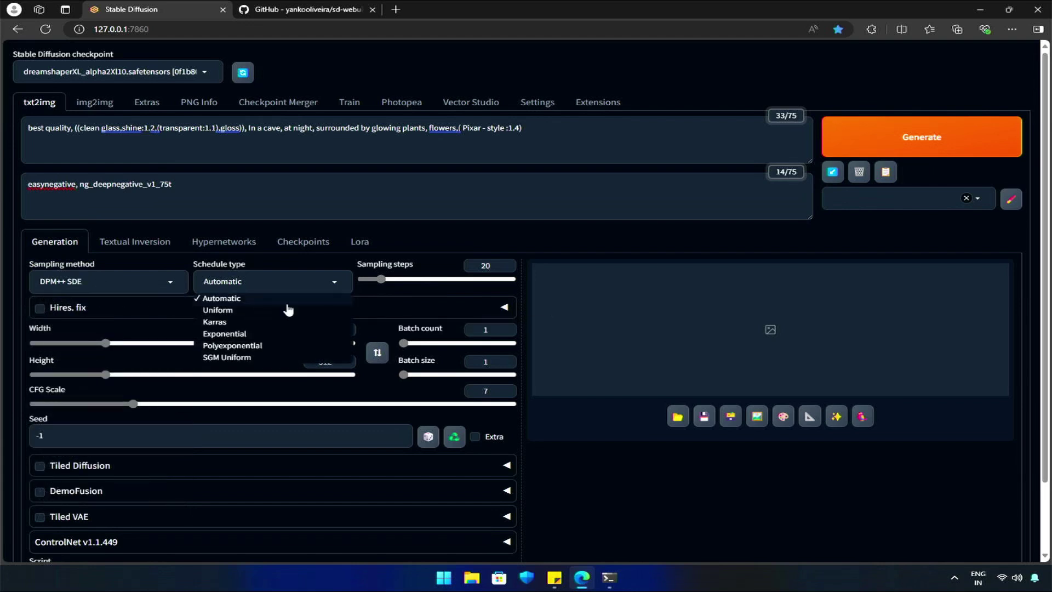
{"action": "left_click", "coordinate": [215, 323]}
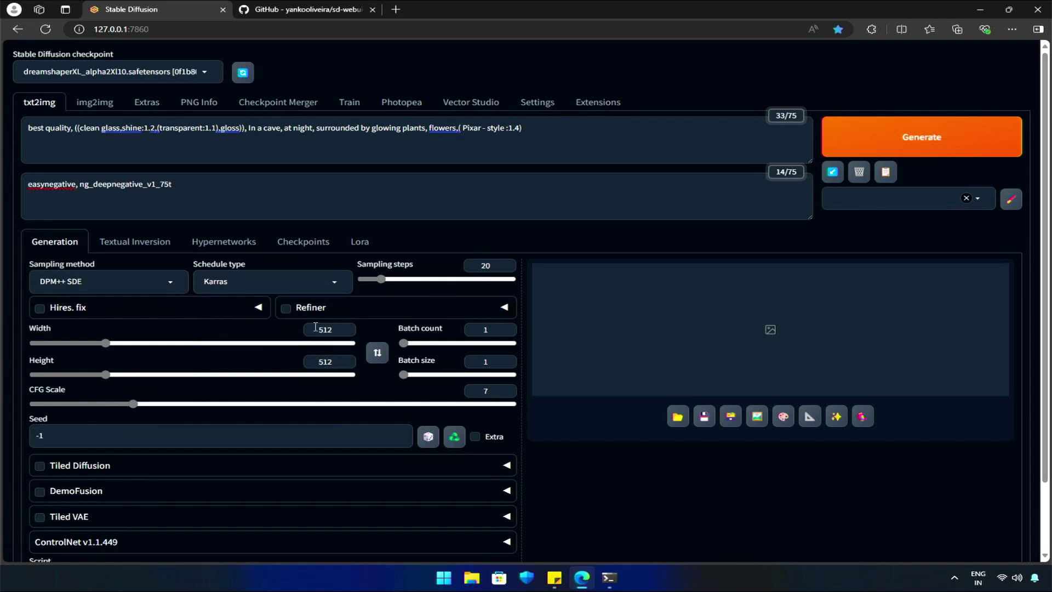
{"action": "left_click", "coordinate": [504, 326]}
- Expand ControlNet and load the mask-java-logo image from the sd-images folder into Unit 0
{"action": "scroll", "coordinate": [389, 322], "scroll_direction": "down", "scroll_amount": 2}
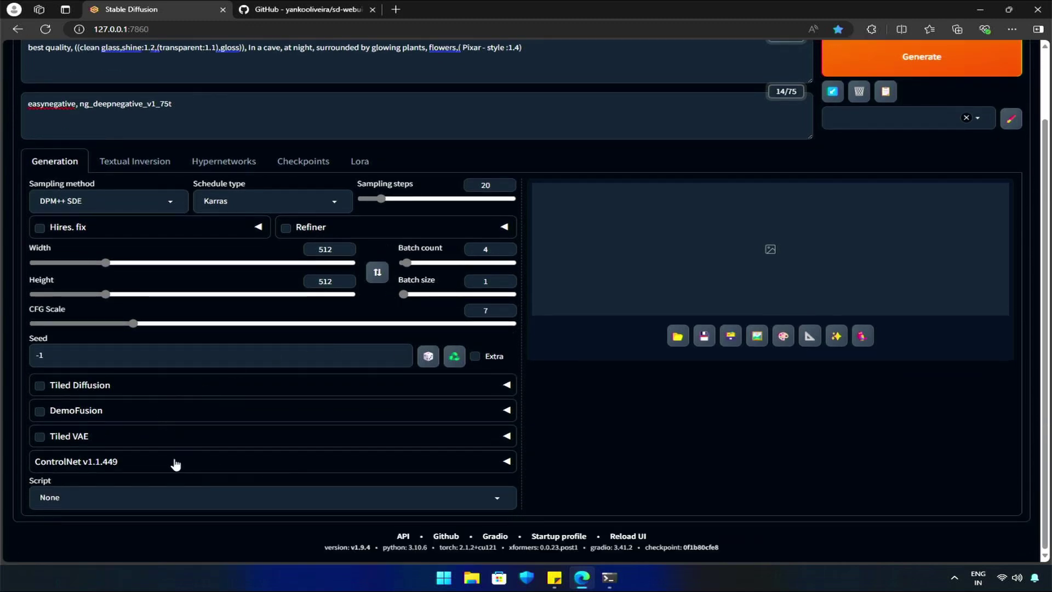
{"action": "scroll", "coordinate": [101, 465], "scroll_direction": "up", "scroll_amount": 2}
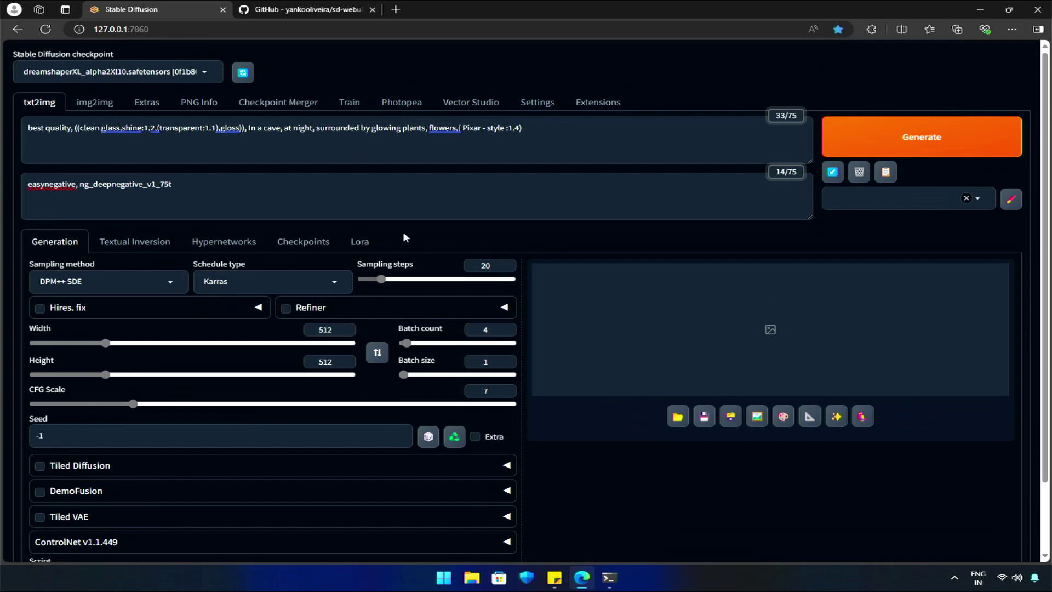
{"action": "left_click", "coordinate": [601, 104]}
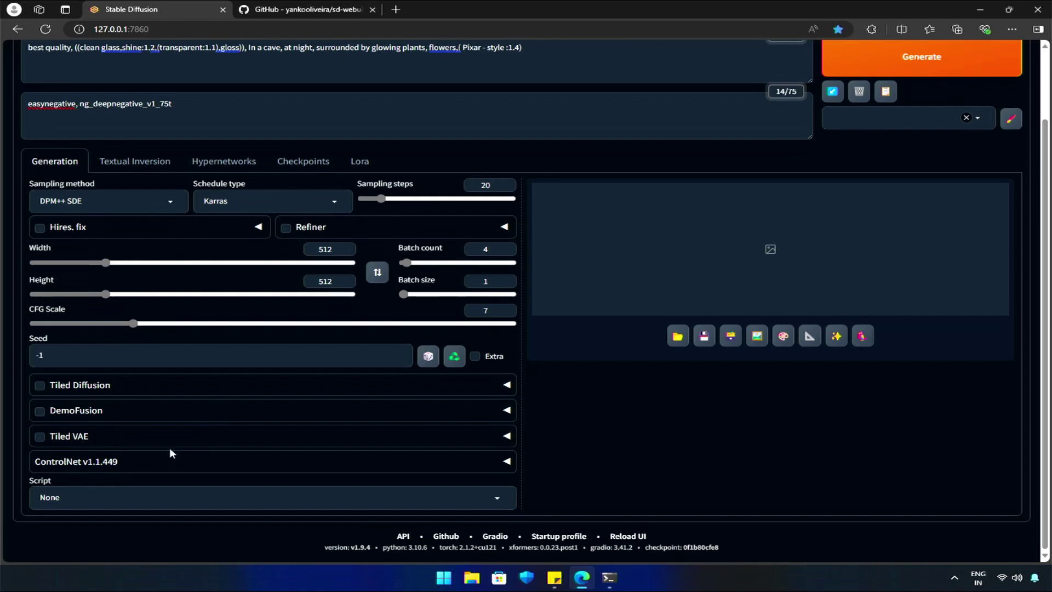
{"action": "left_click", "coordinate": [179, 465]}
{"action": "scroll", "coordinate": [181, 466], "scroll_direction": "down", "scroll_amount": 3}
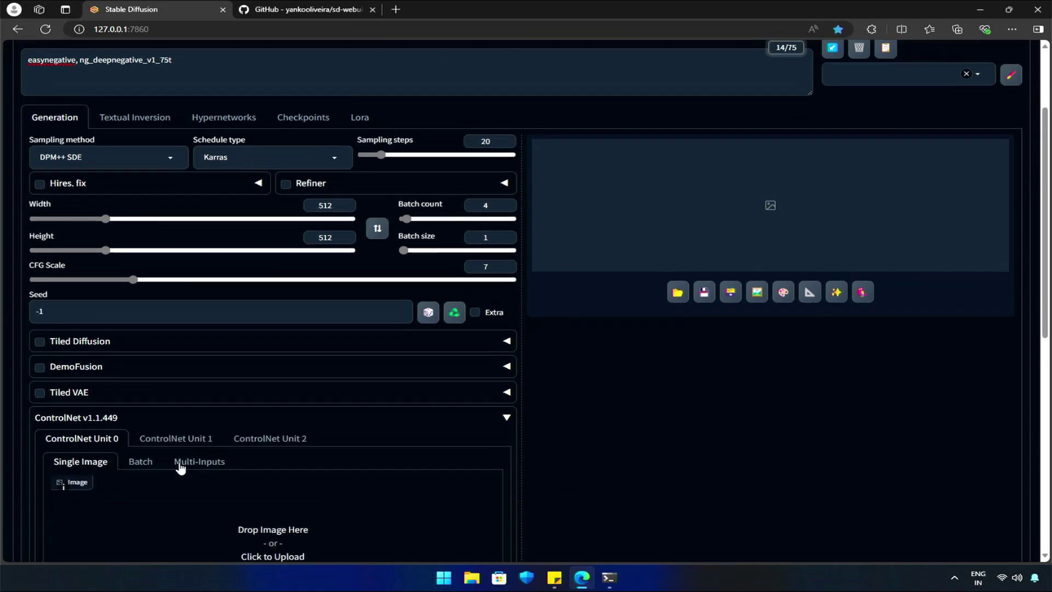
{"action": "scroll", "coordinate": [181, 466], "scroll_direction": "down", "scroll_amount": 3}
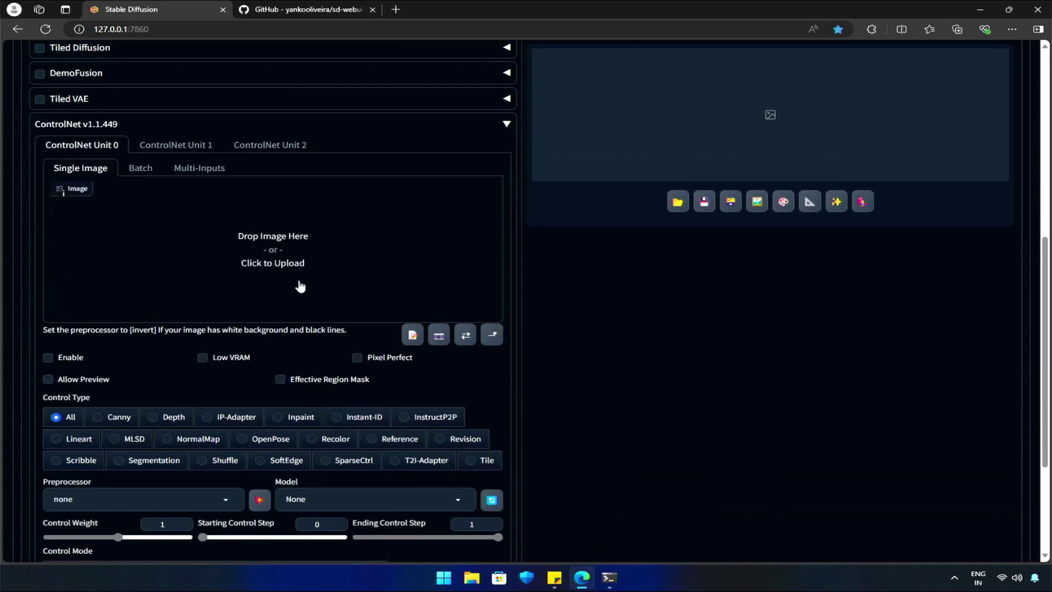
{"action": "left_click", "coordinate": [278, 311]}
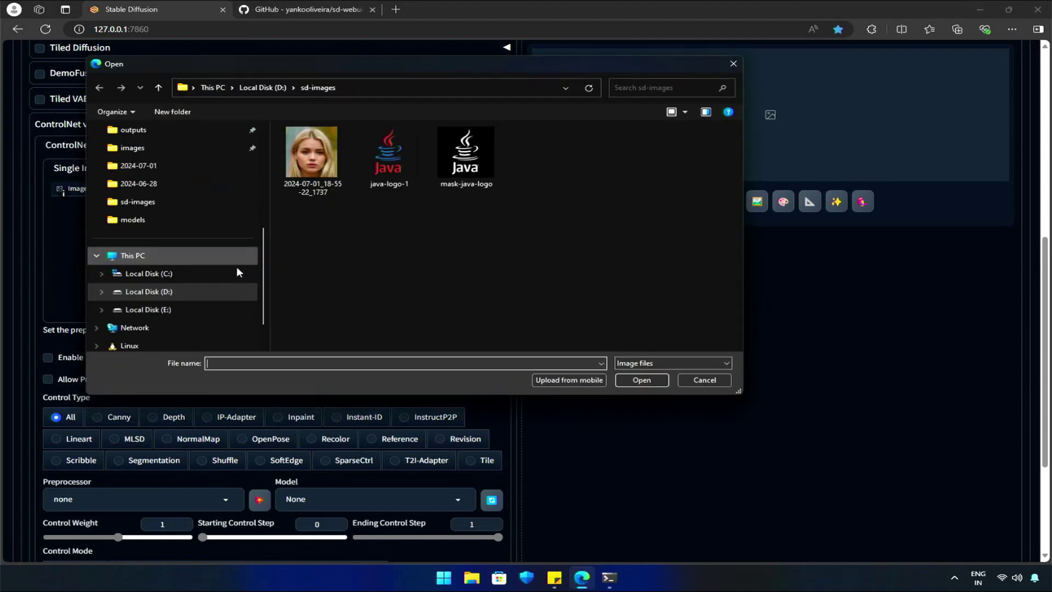
{"action": "double_click", "coordinate": [471, 166]}
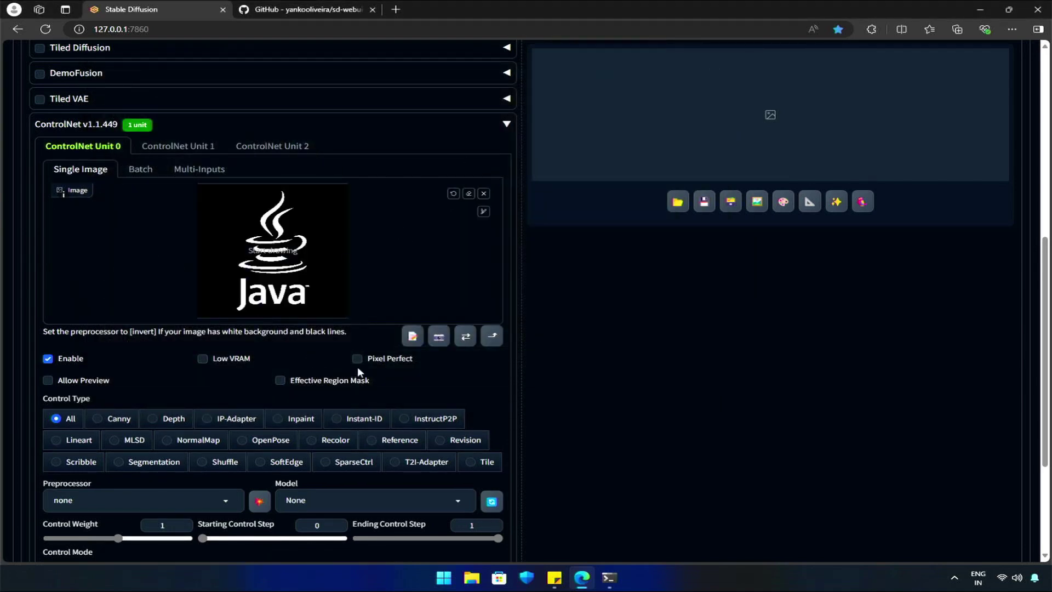
- Send the ControlNet image's dimensions to the generation settings, making width and height 1024
{"action": "scroll", "coordinate": [479, 357], "scroll_direction": "up", "scroll_amount": 7}
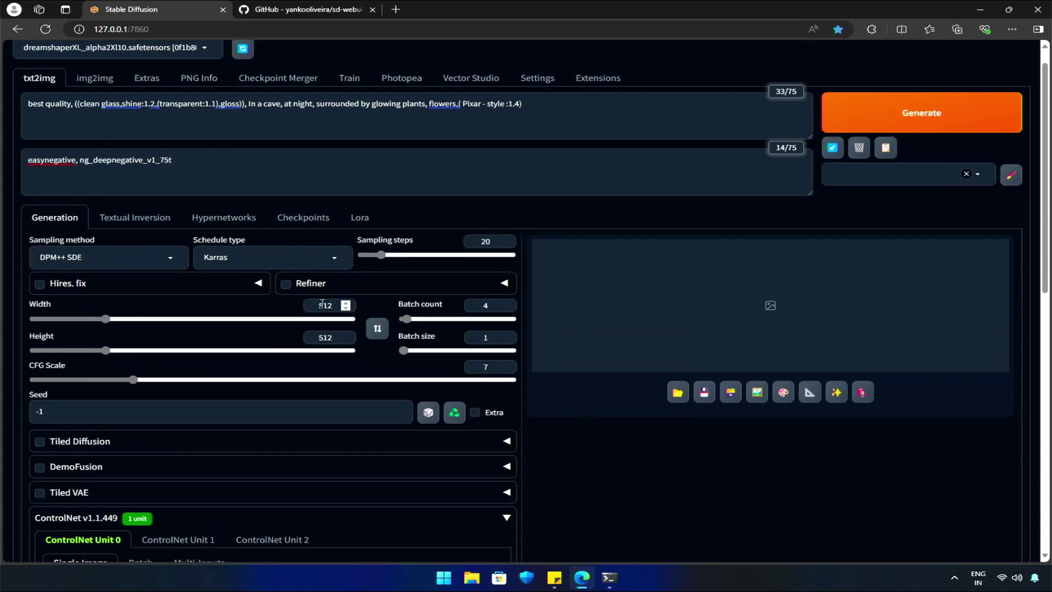
{"action": "scroll", "coordinate": [386, 411], "scroll_direction": "down", "scroll_amount": 5}
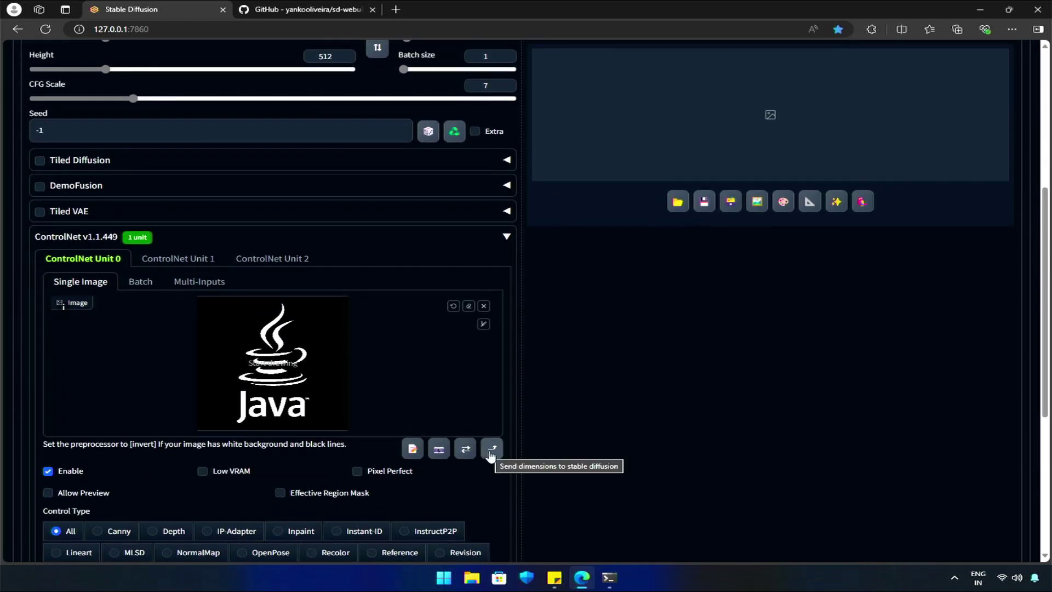
{"action": "left_click", "coordinate": [490, 454]}
{"action": "scroll", "coordinate": [435, 427], "scroll_direction": "up", "scroll_amount": 5}
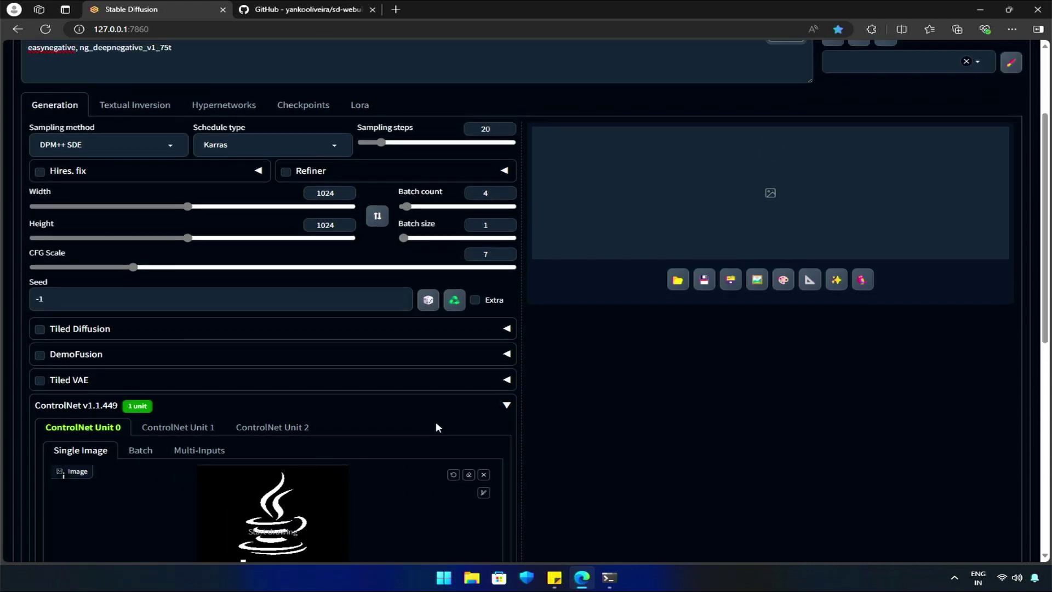
- Set ControlNet Unit 0 to the Lineart control type with the lineart_realistic preprocessor
{"action": "scroll", "coordinate": [331, 398], "scroll_direction": "down", "scroll_amount": 5}
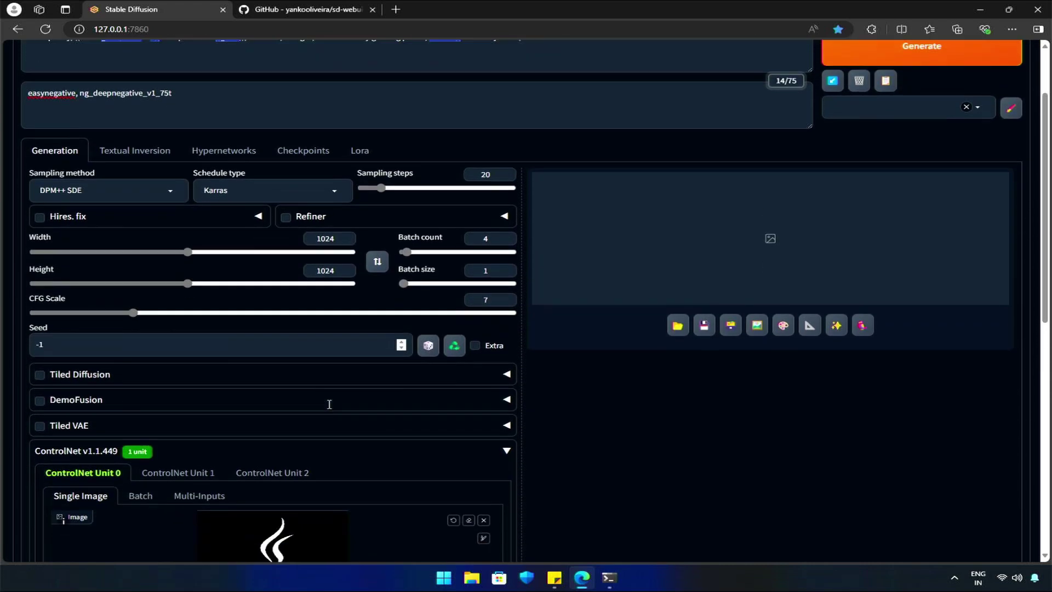
{"action": "scroll", "coordinate": [274, 328], "scroll_direction": "down", "scroll_amount": 4}
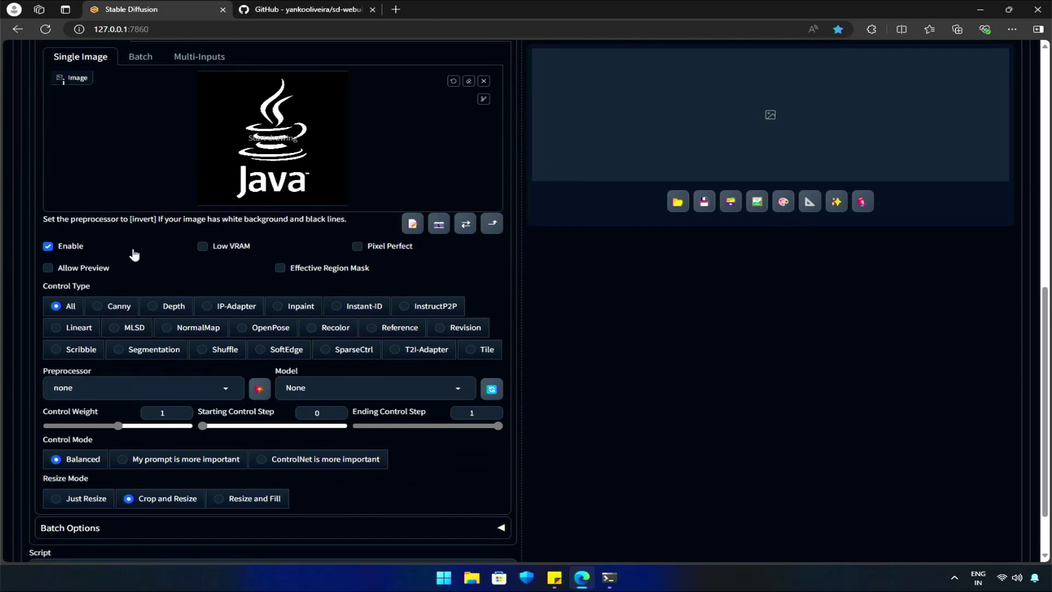
{"action": "left_click", "coordinate": [56, 328]}
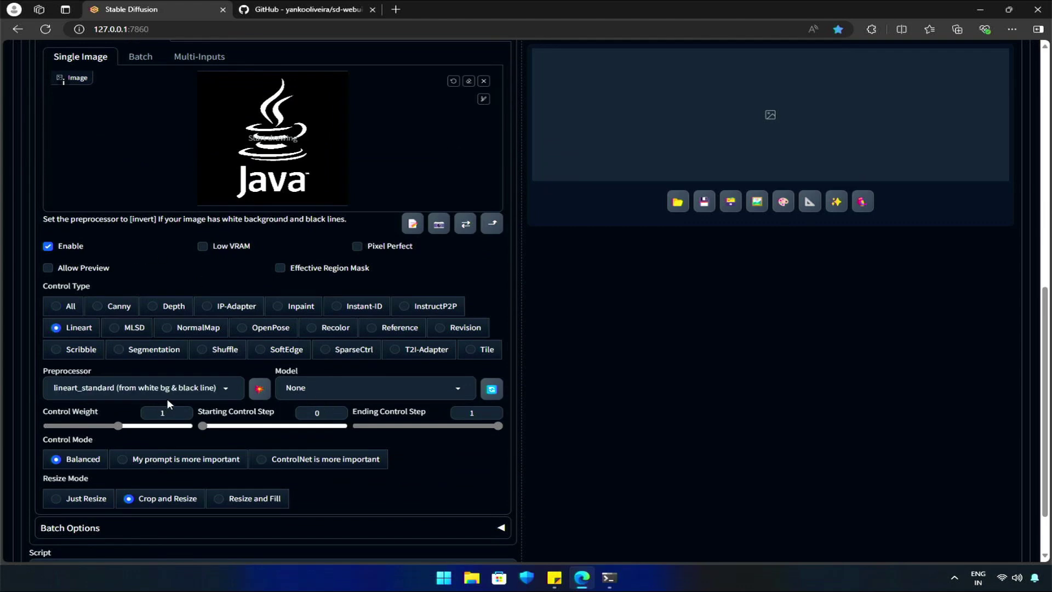
{"action": "left_click", "coordinate": [123, 390]}
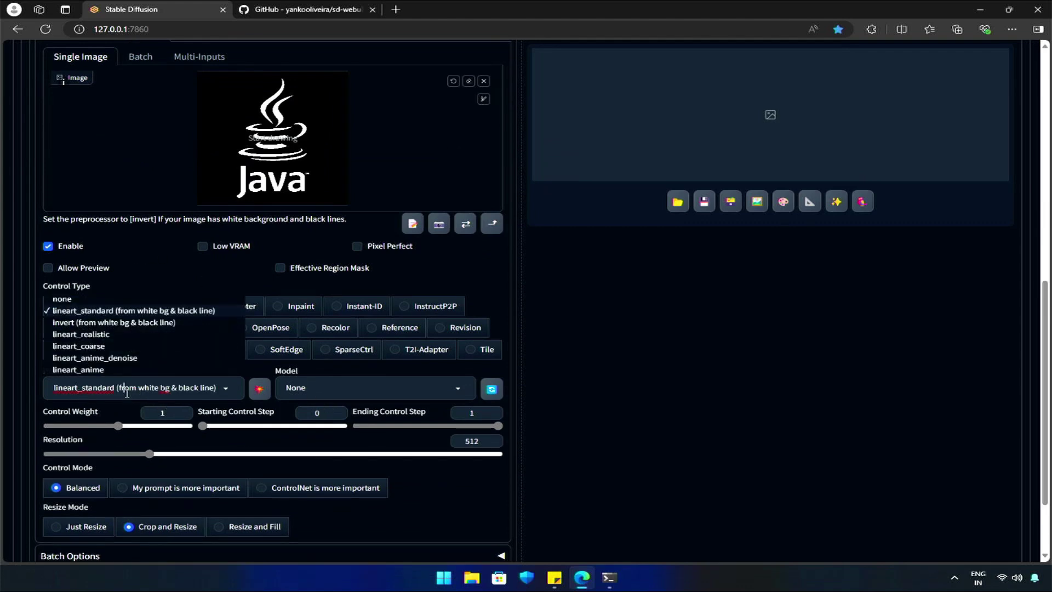
{"action": "left_click", "coordinate": [80, 335]}
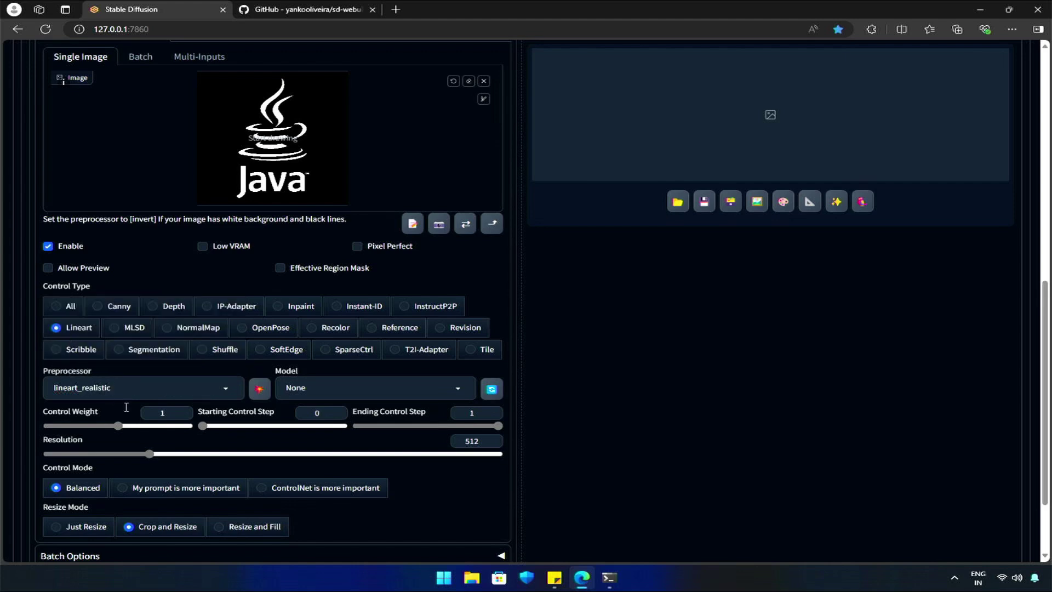
- Refresh the ControlNet model list and choose the controlnet_scribbel_sdxl model for Unit 0
{"action": "left_click", "coordinate": [342, 387]}
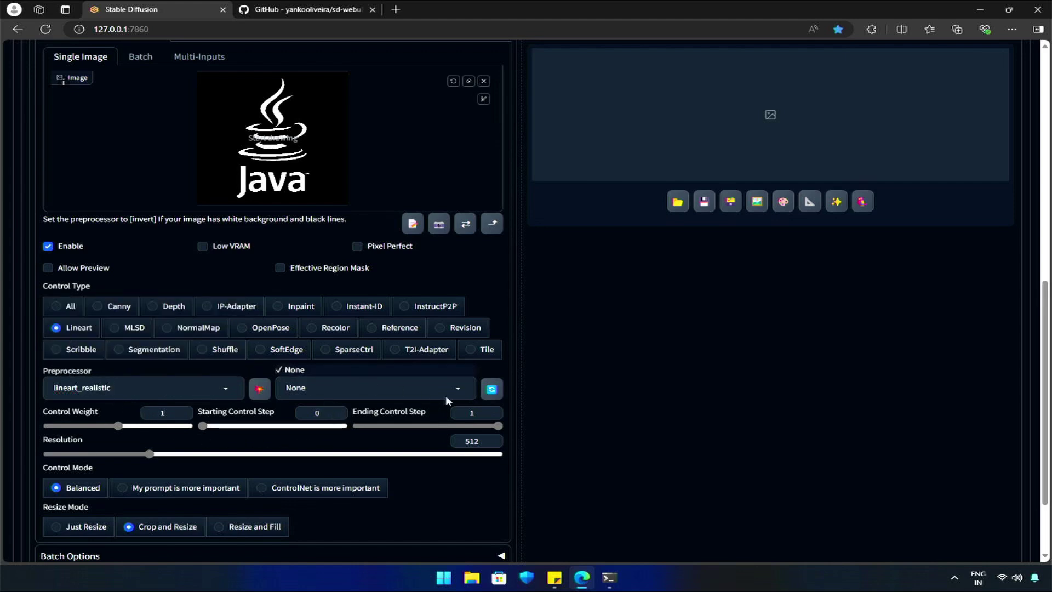
{"action": "left_click", "coordinate": [490, 390]}
{"action": "left_click", "coordinate": [462, 387]}
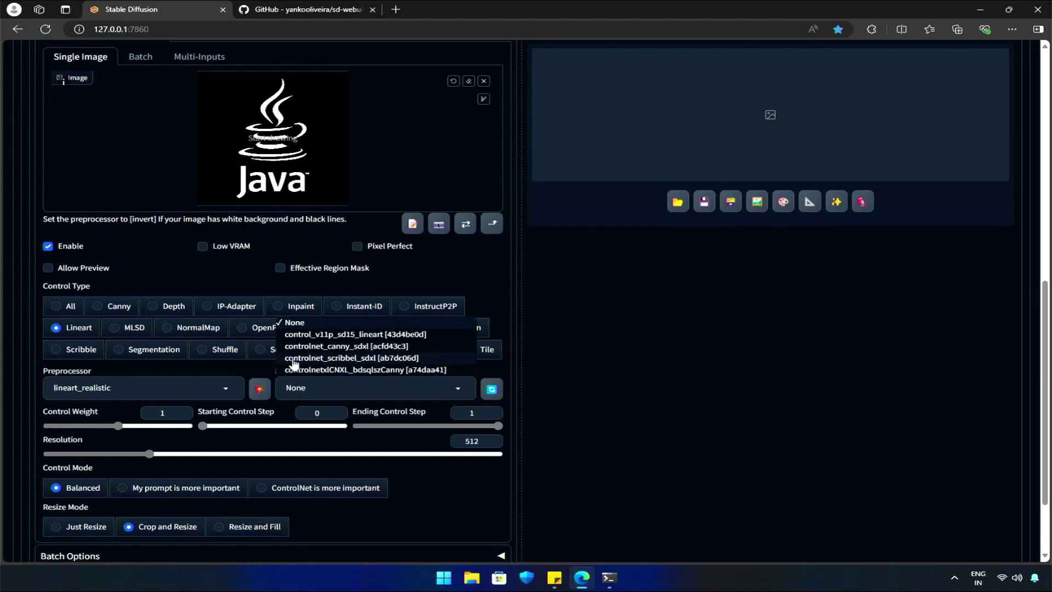
{"action": "left_click", "coordinate": [364, 358]}
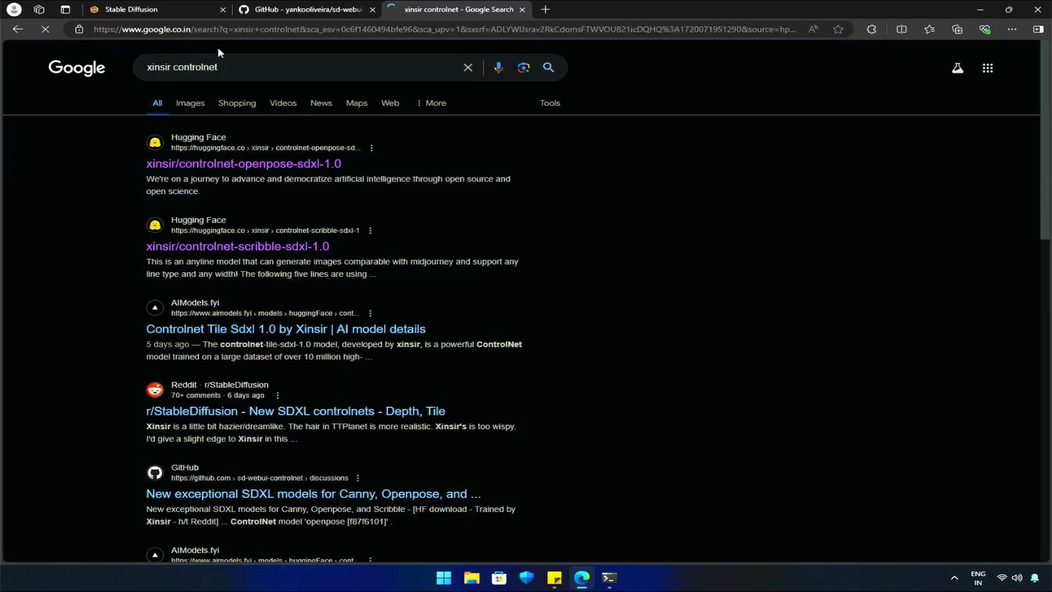
- From the "xinsir controlnet" Google results, go to xinsir's Hugging Face page and examine the controlnet-scribble-sdxl-1.0 model's files
{"action": "left_click_drag", "start_coordinate": [237, 73], "coordinate": [119, 80]}
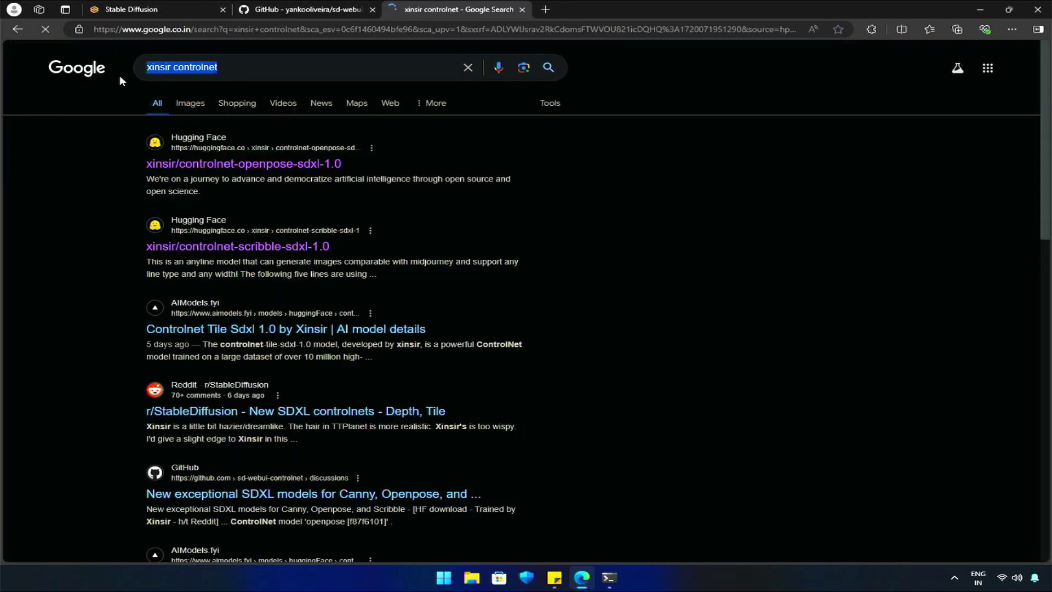
{"action": "left_click", "coordinate": [183, 171]}
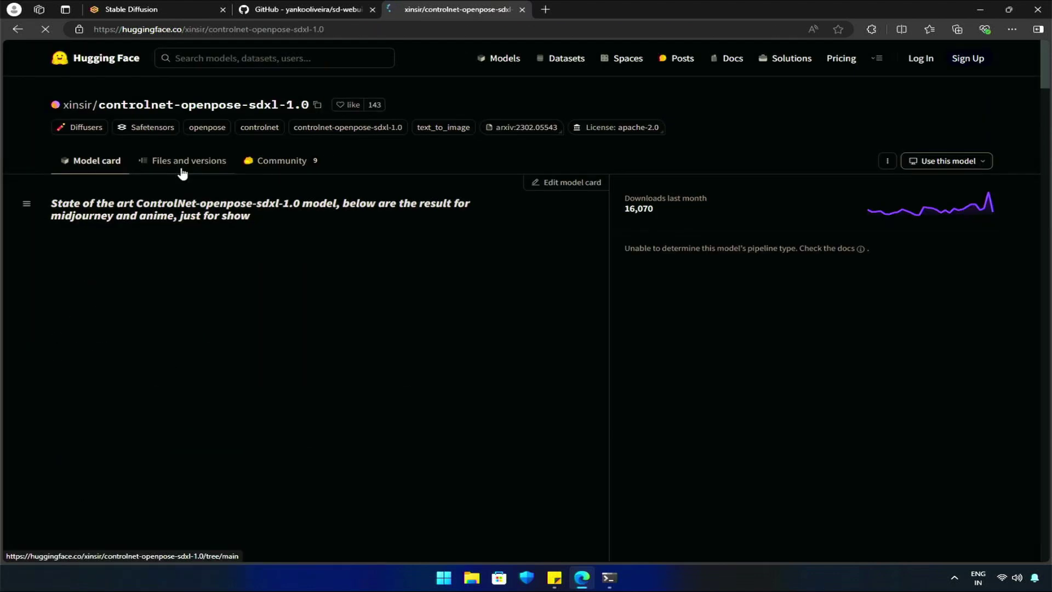
{"action": "left_click", "coordinate": [76, 107]}
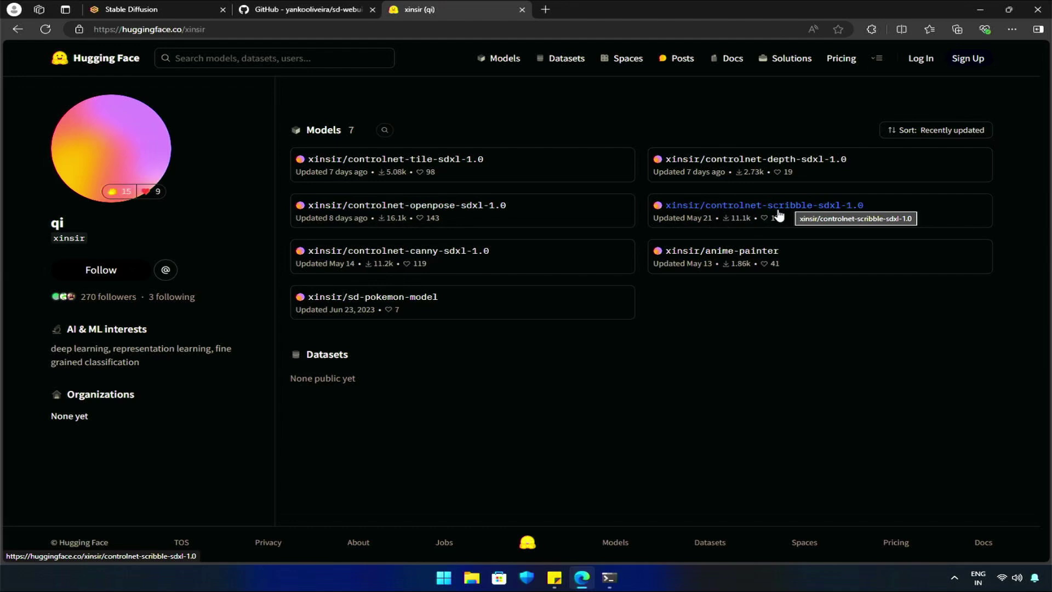
{"action": "left_click", "coordinate": [745, 208]}
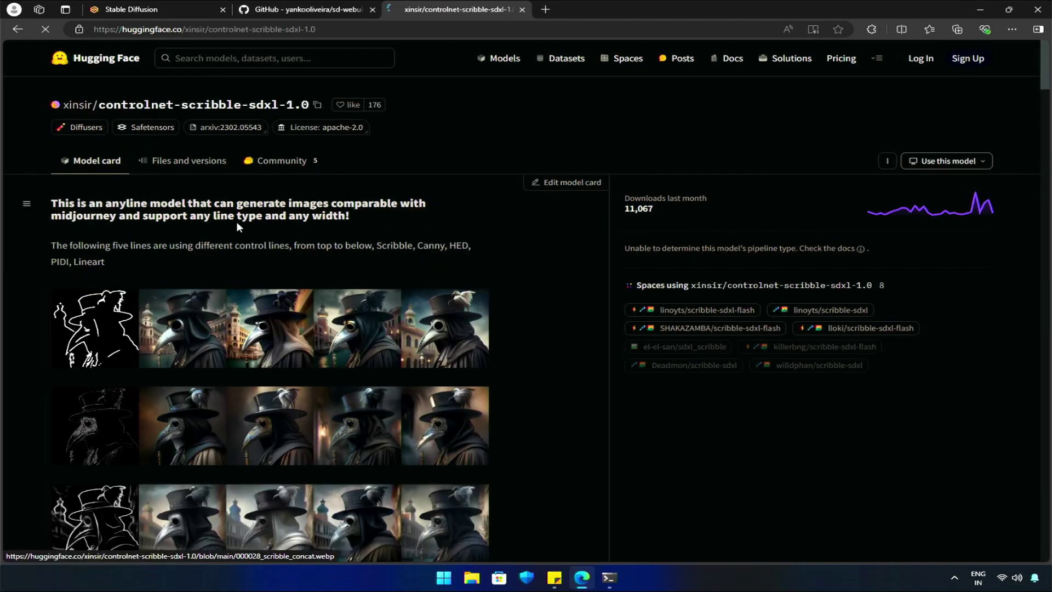
{"action": "left_click", "coordinate": [175, 163]}
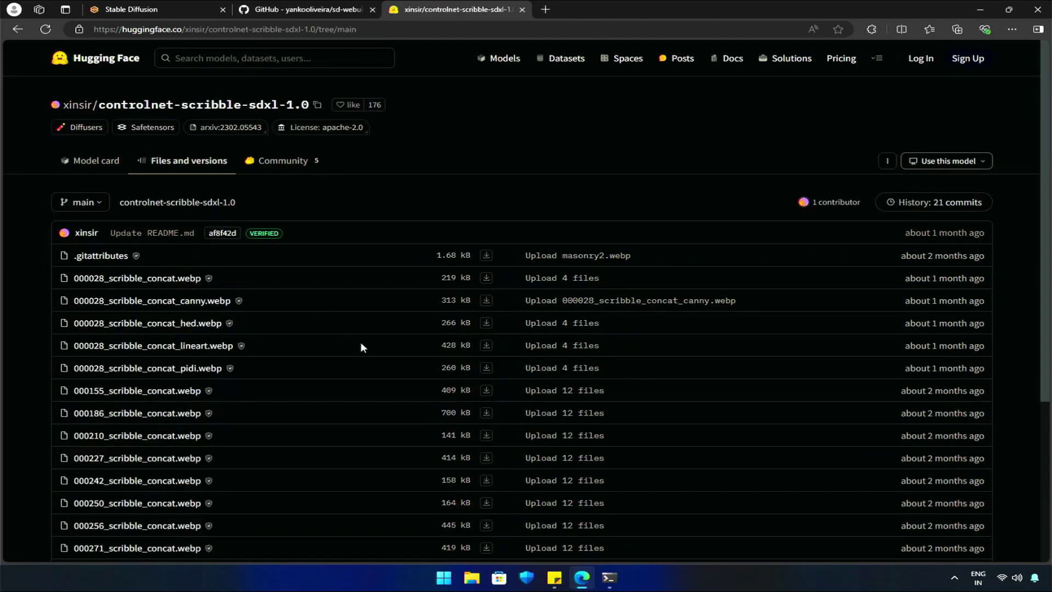
{"action": "scroll", "coordinate": [360, 342], "scroll_direction": "down", "scroll_amount": 5}
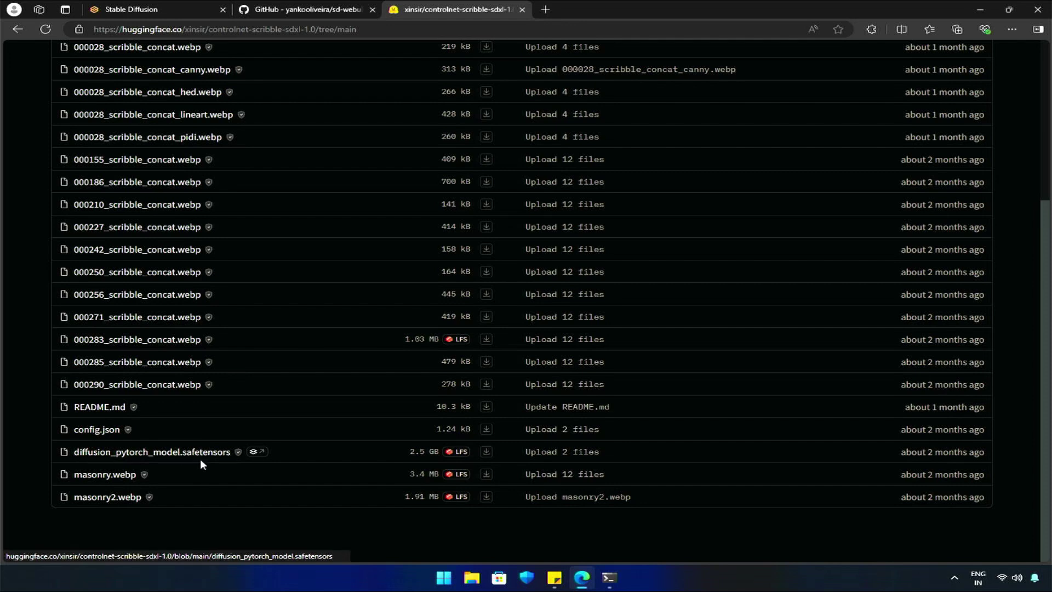
- In File Explorer, examine the ControlNet models folder at sd.webui\webui\extensions\sd-webui-controlnet\models, and minimize the window
{"action": "left_click", "coordinate": [471, 577]}
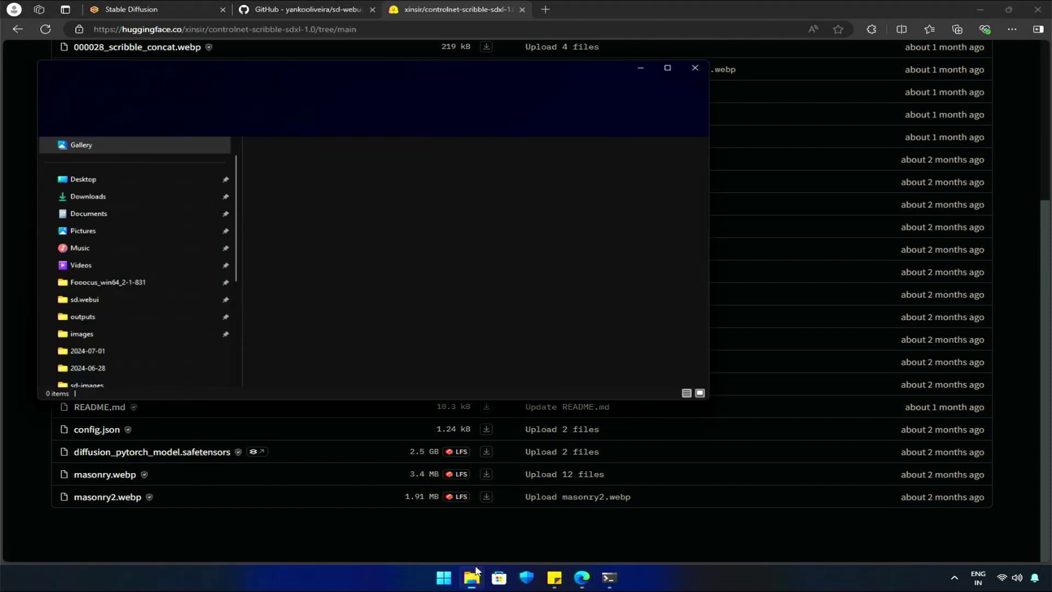
{"action": "left_click", "coordinate": [126, 304]}
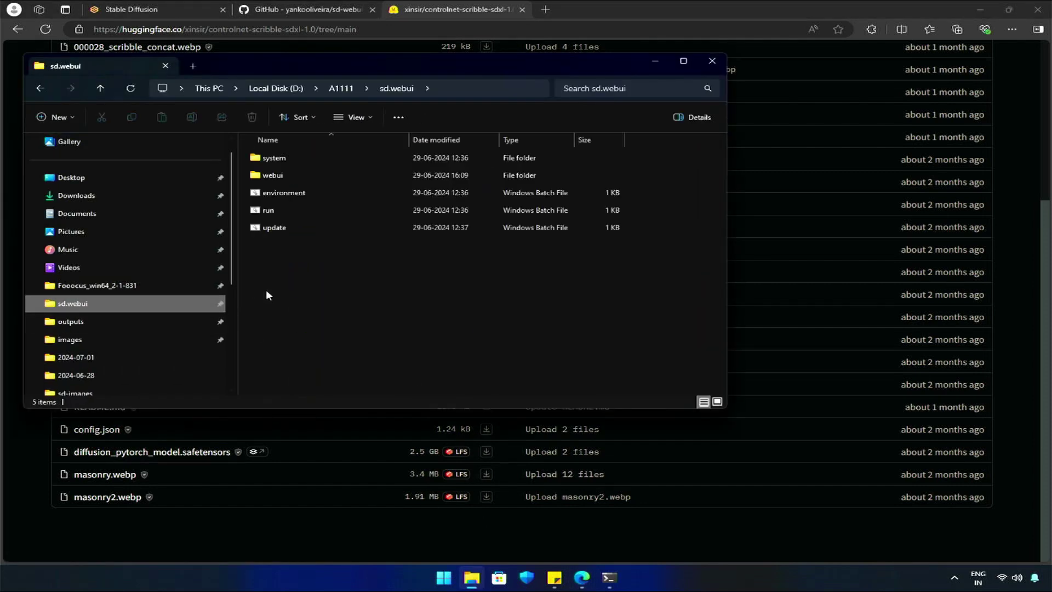
{"action": "double_click", "coordinate": [300, 175]}
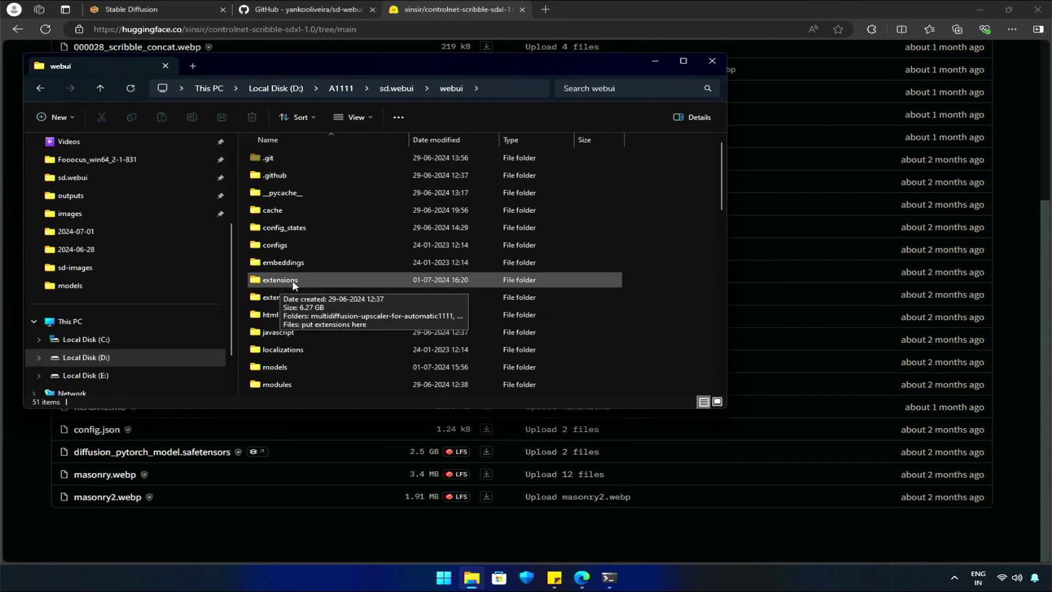
{"action": "double_click", "coordinate": [274, 280]}
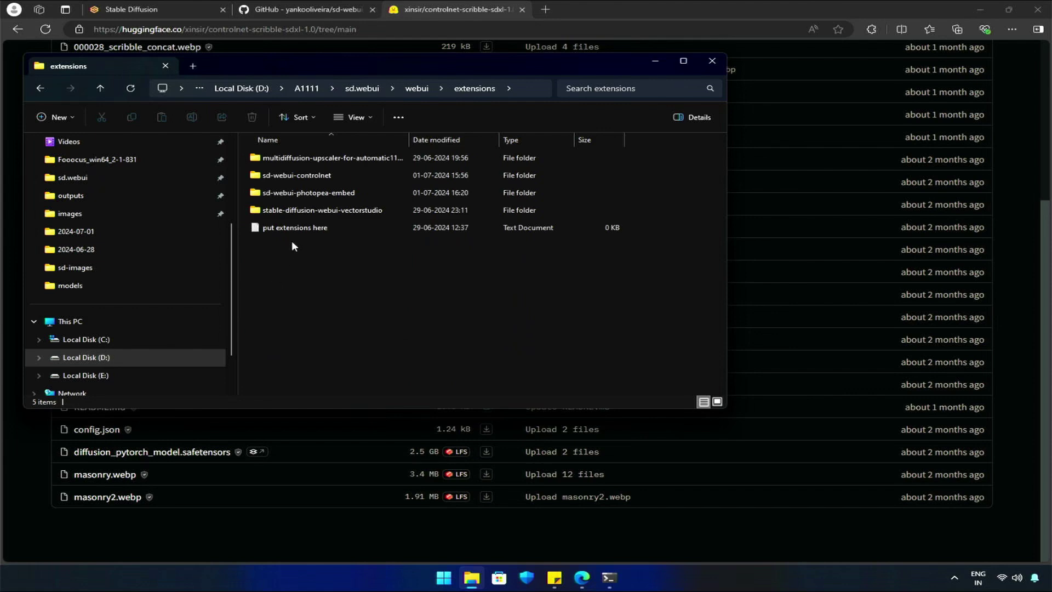
{"action": "double_click", "coordinate": [301, 175]}
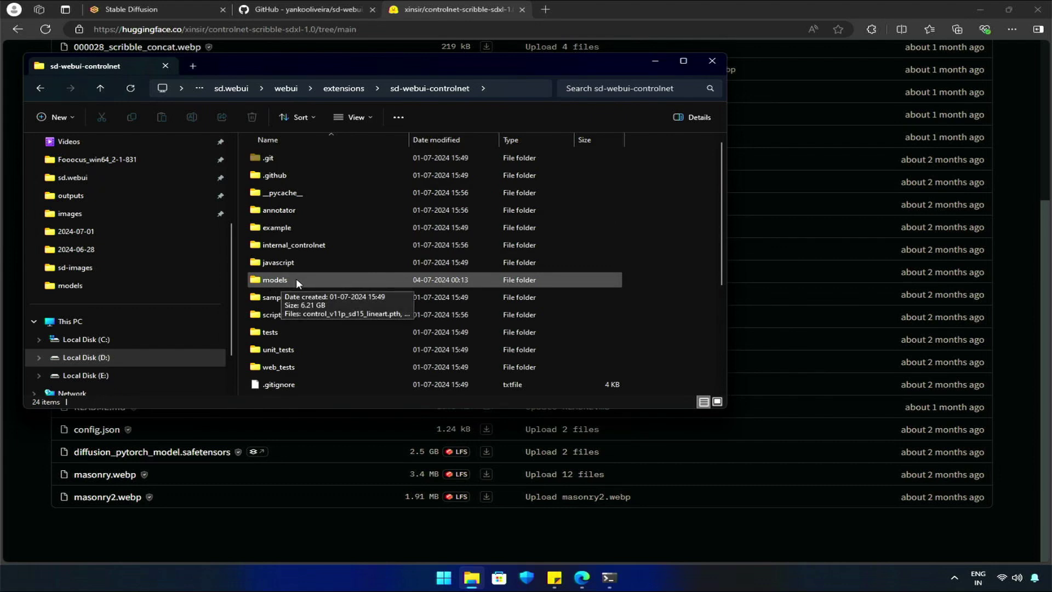
{"action": "double_click", "coordinate": [275, 281]}
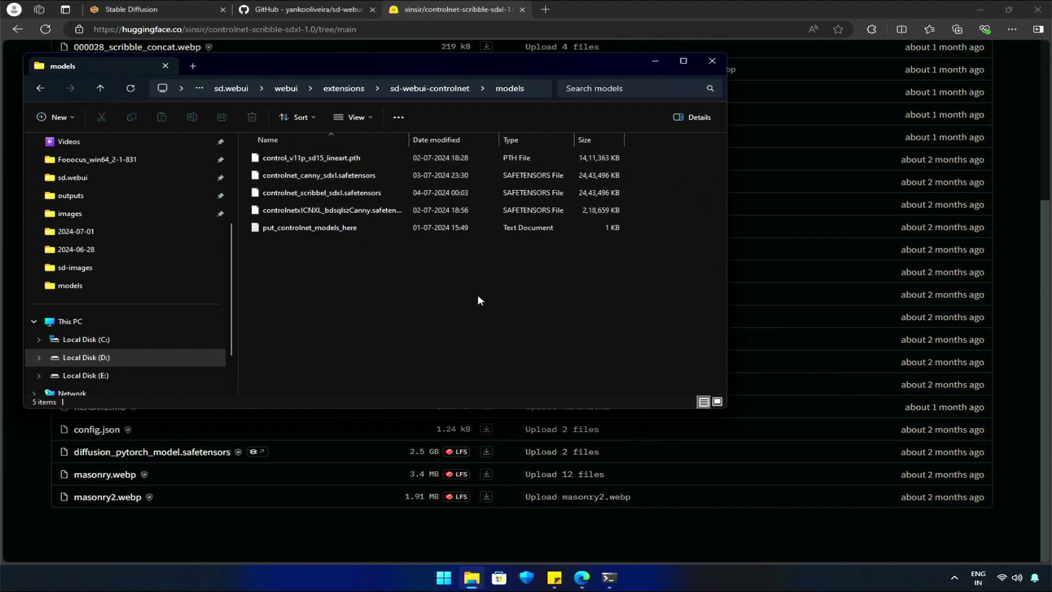
{"action": "left_click", "coordinate": [471, 577]}
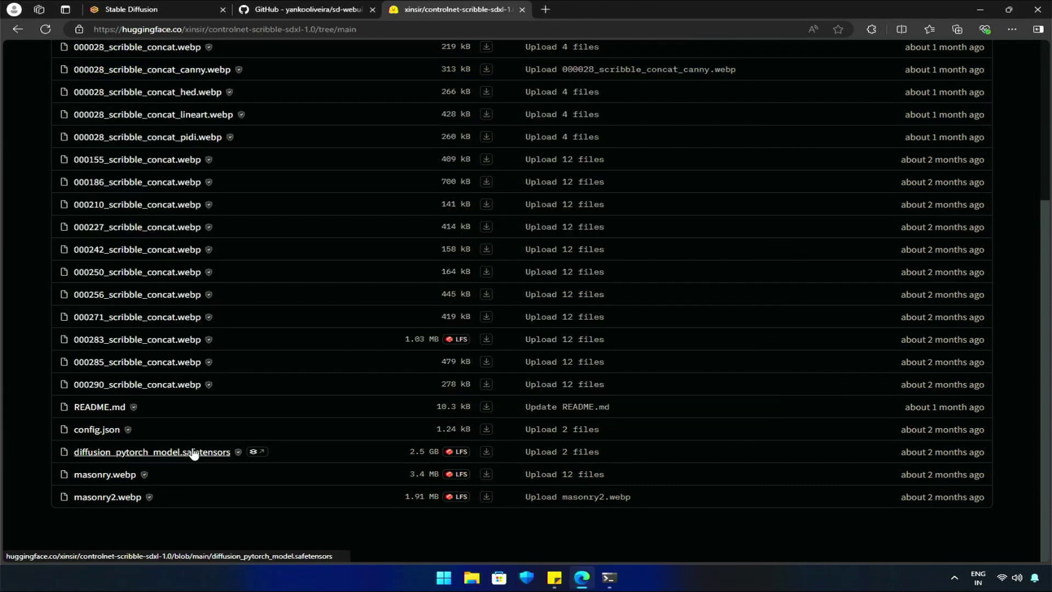
- Back in Stable Diffusion, run the lineart_realistic preprocessor preview on the Java logo and generate the batch of four images
{"action": "left_click", "coordinate": [175, 6]}
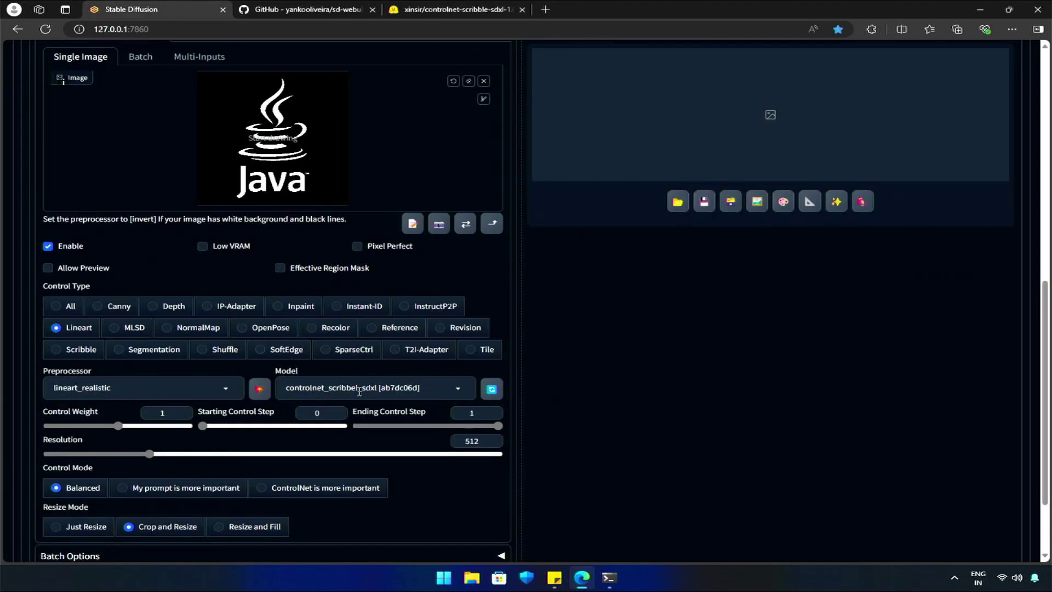
{"action": "left_click", "coordinate": [260, 391]}
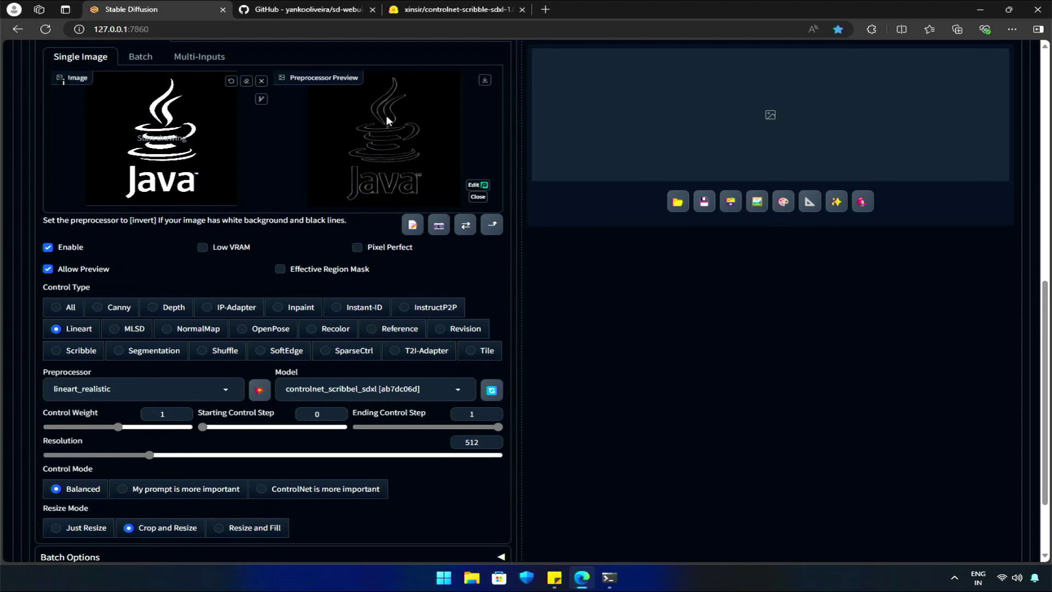
{"action": "scroll", "coordinate": [521, 320], "scroll_direction": "up", "scroll_amount": 10}
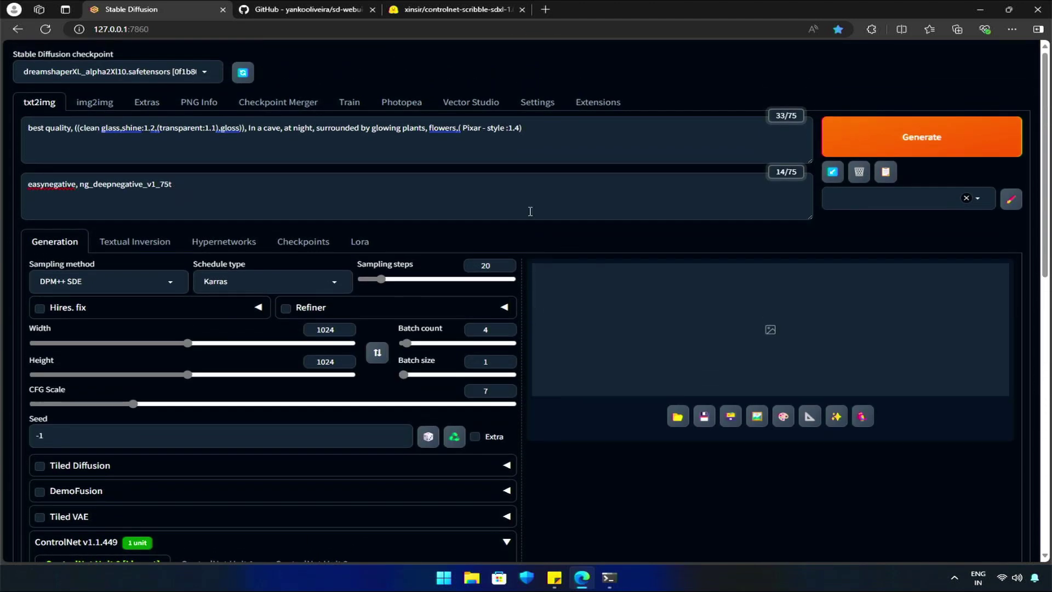
{"action": "left_click", "coordinate": [946, 139]}
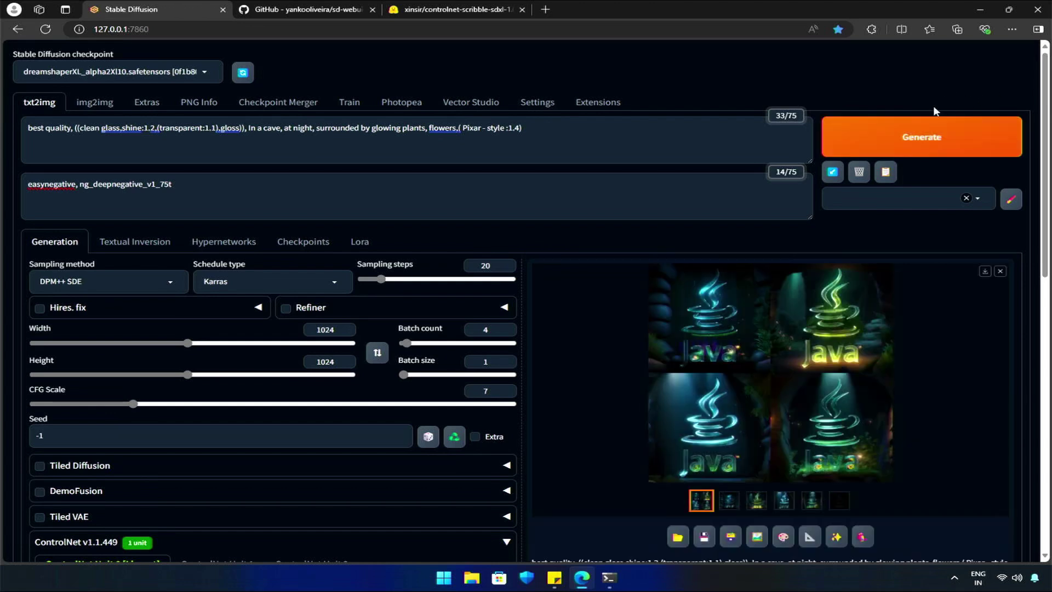
- Examine the four generated Java logo images at full size, going forward and back through them, and close the viewer
{"action": "left_click", "coordinate": [726, 504]}
{"action": "left_click", "coordinate": [747, 403]}
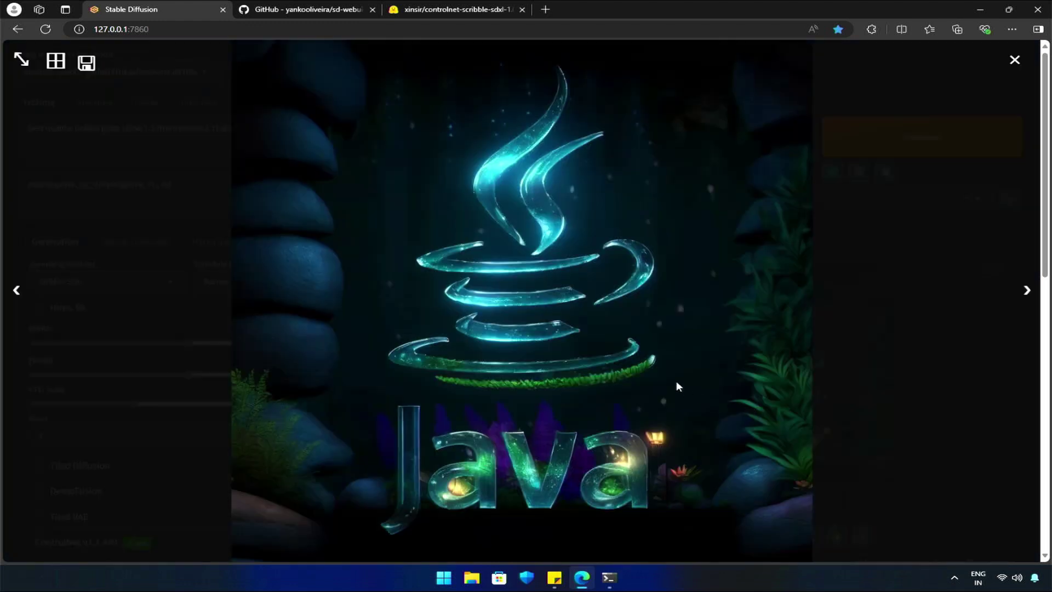
{"action": "left_click", "coordinate": [1024, 291]}
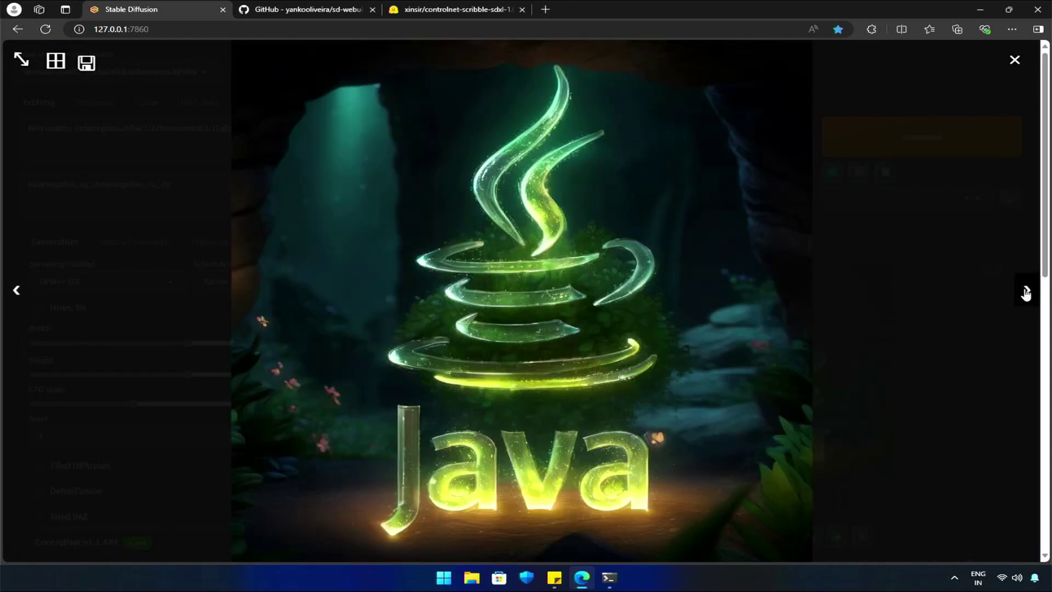
{"action": "left_click", "coordinate": [1025, 292]}
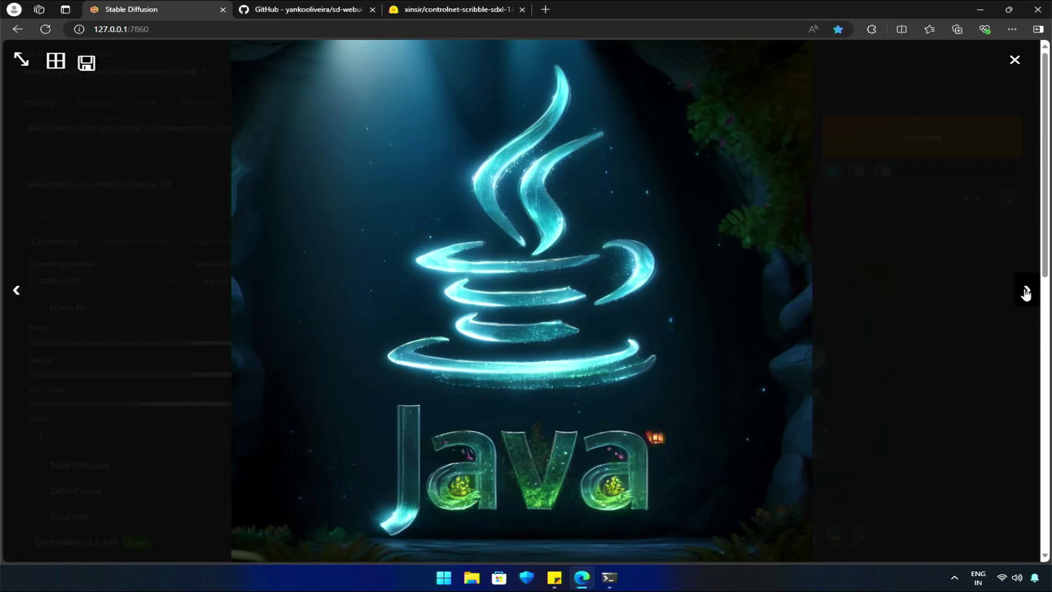
{"action": "left_click", "coordinate": [1026, 292]}
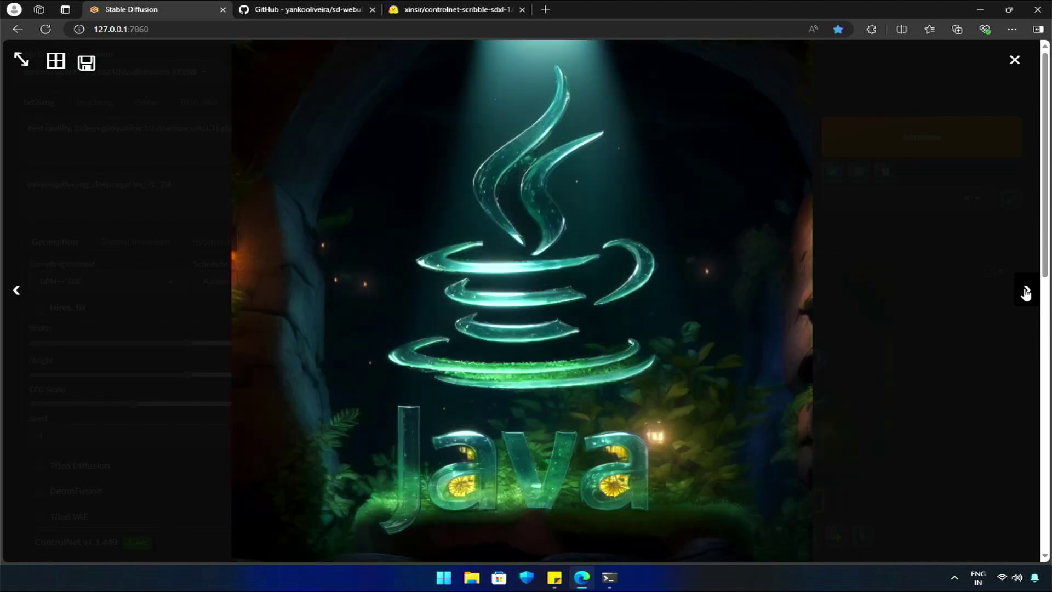
{"action": "left_click", "coordinate": [15, 292]}
{"action": "left_click", "coordinate": [13, 294]}
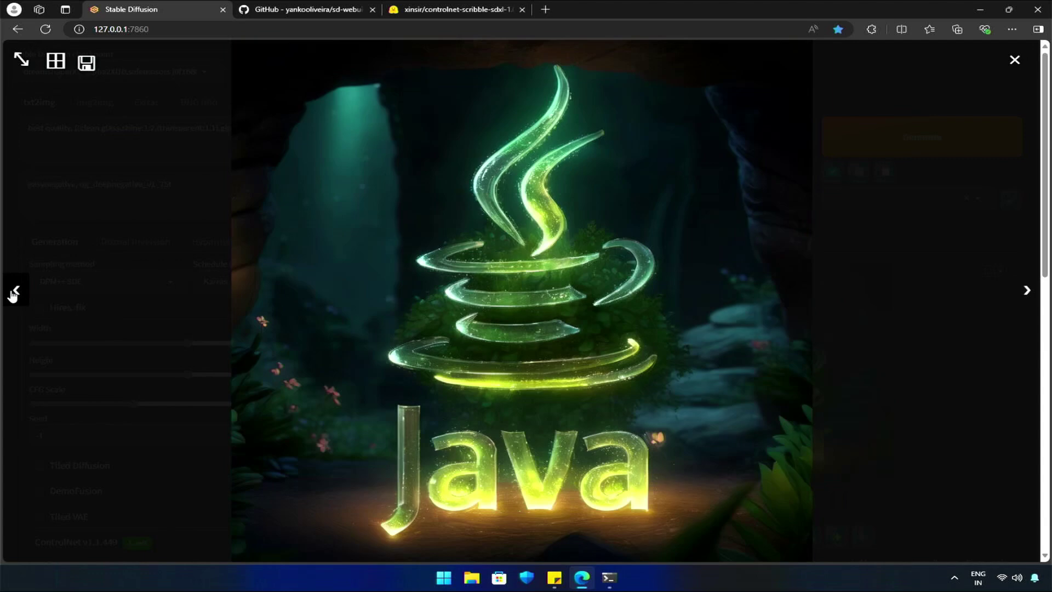
{"action": "left_click", "coordinate": [13, 293]}
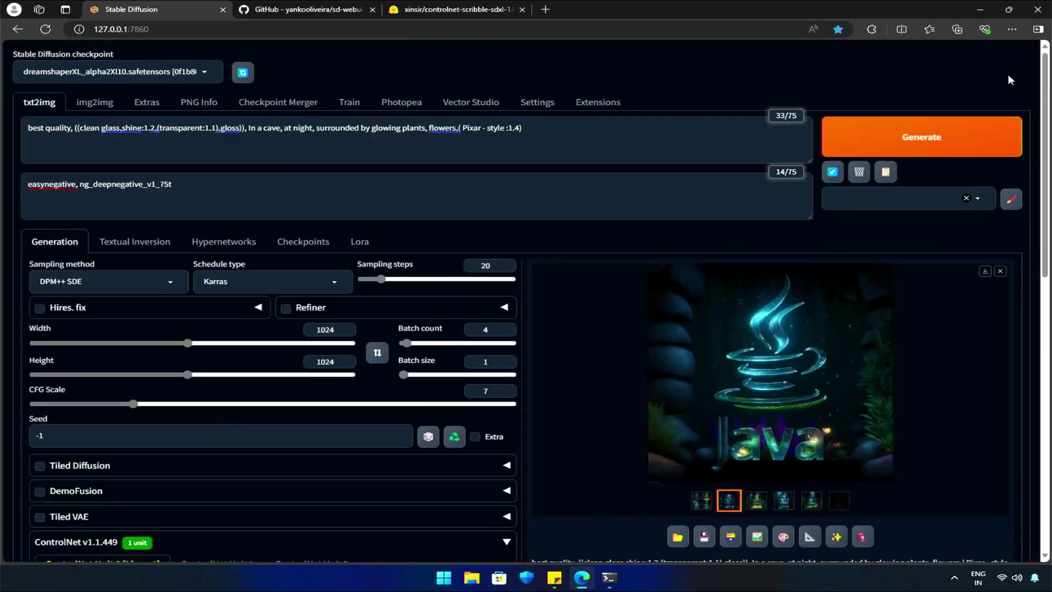
{"action": "left_click", "coordinate": [1014, 60]}
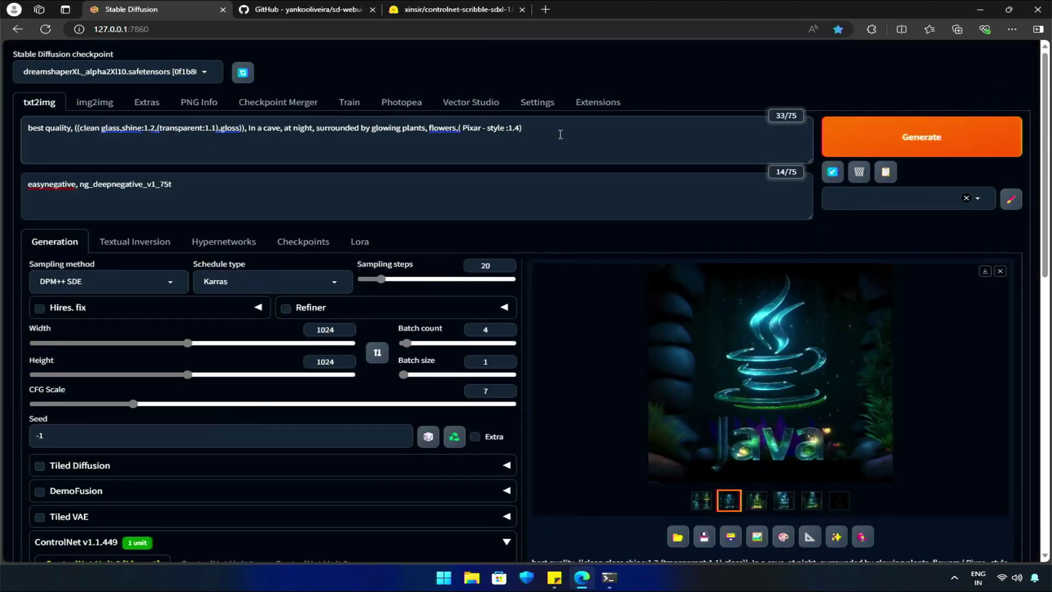
- Append prompt text "flying fireflies, bonfires, reflection in the water, water ripple Inspired by Alice in Wonderland, magic, fairy tales, Unreal Engine, octane render, cuteness render, 3d rendering"
{"action": "type", "text": "flying fireflies, bonfires, reflection in the water, water ripple Inspired by Alice in Wonderland, magic, fairy tales, Unreal Engine, octane render, cuteness render, 3d rendering"}
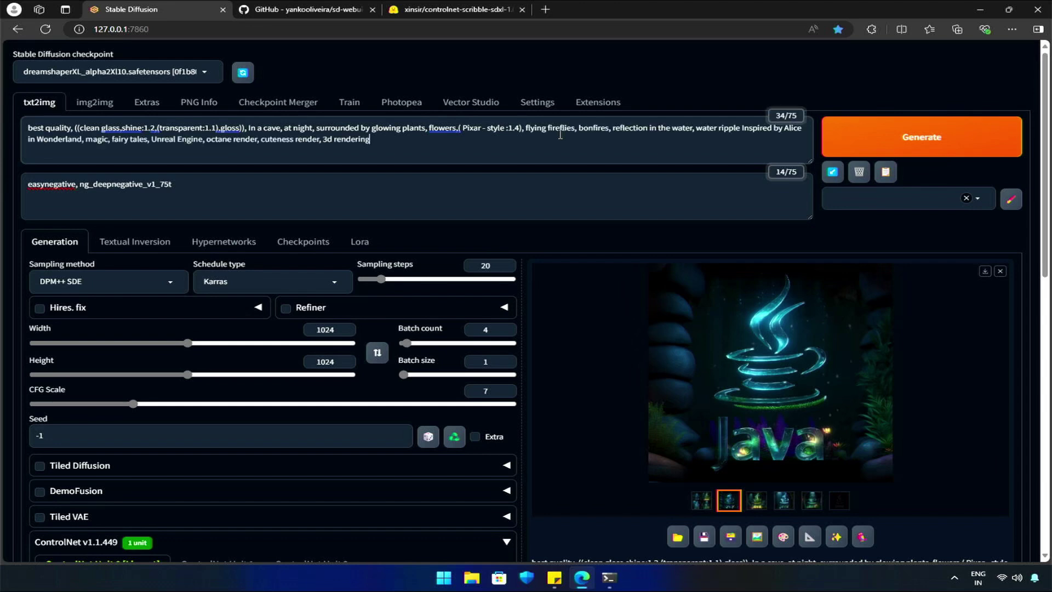
- Append "low quality, bad-hands, EasyNagative, spots,text,blob,sex" to the negative prompt and generate a new batch of images
{"action": "left_click", "coordinate": [261, 187]}
{"action": "type", "text": ","}
{"action": "type", "text": "low quality, bad-hands, EasyNagative, spots,text,blob,sex"}
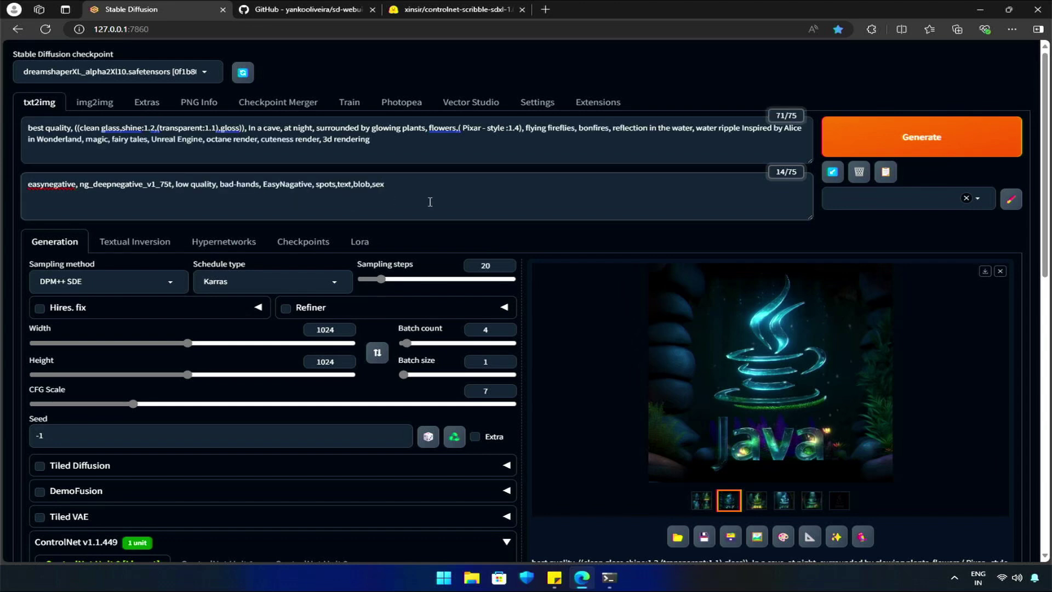
{"action": "left_click", "coordinate": [965, 136]}
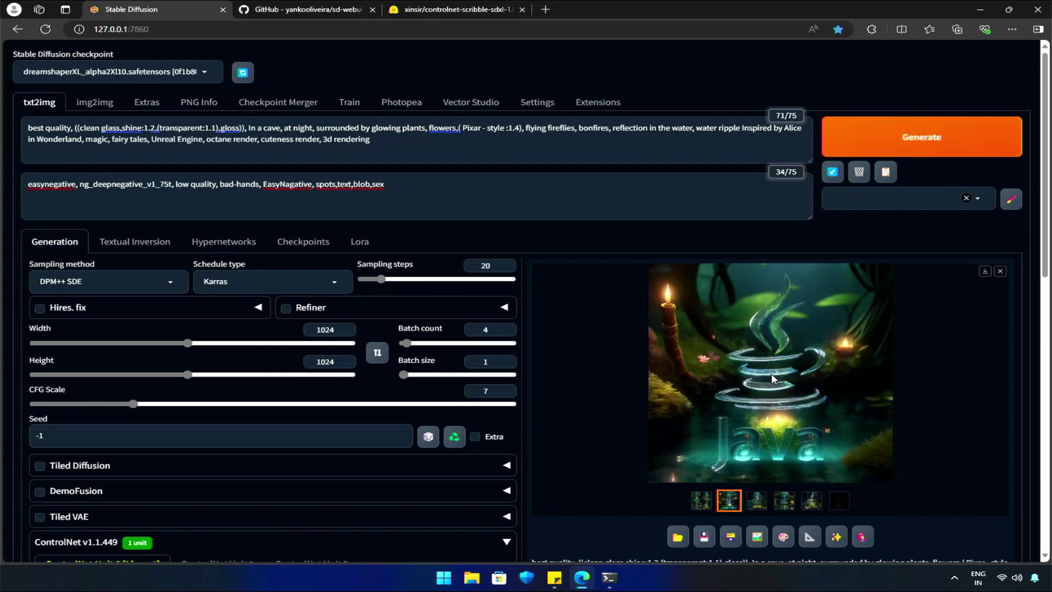
- Examine each of the four newly generated Java logo images at full size
{"action": "left_click", "coordinate": [673, 364]}
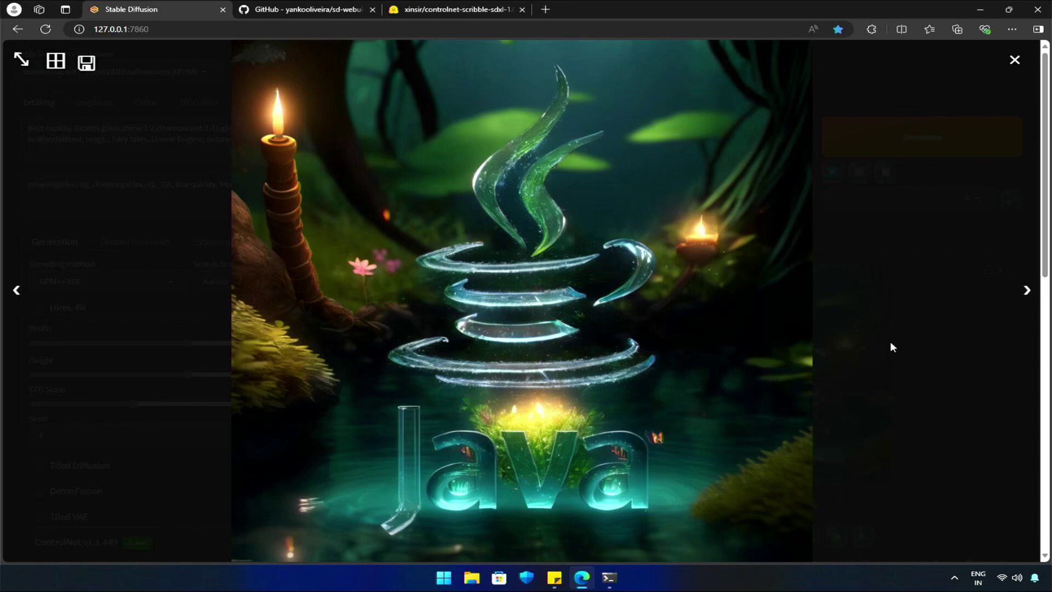
{"action": "left_click", "coordinate": [1025, 292]}
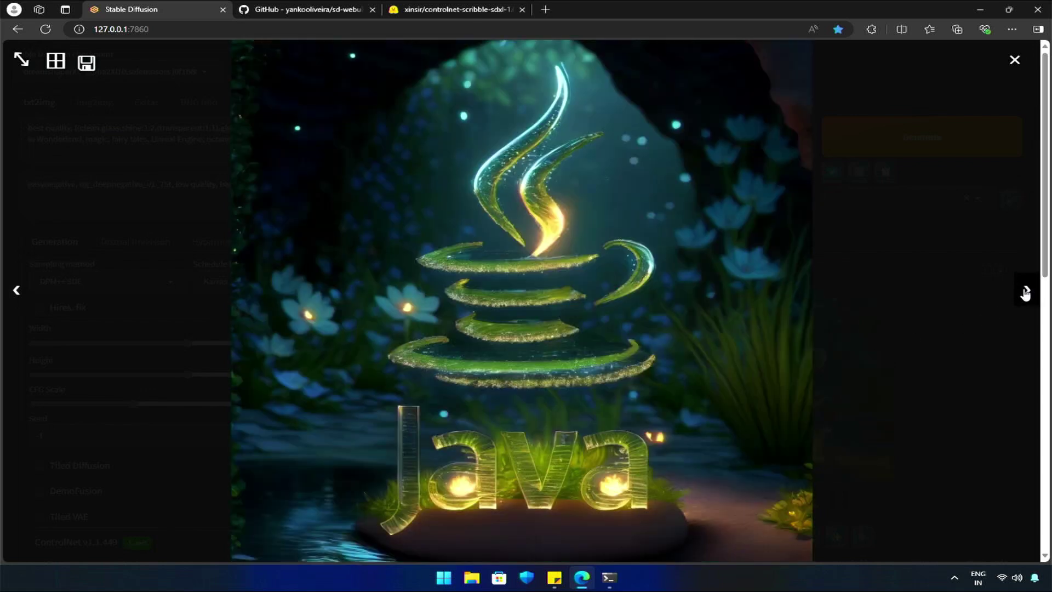
{"action": "left_click", "coordinate": [1025, 292]}
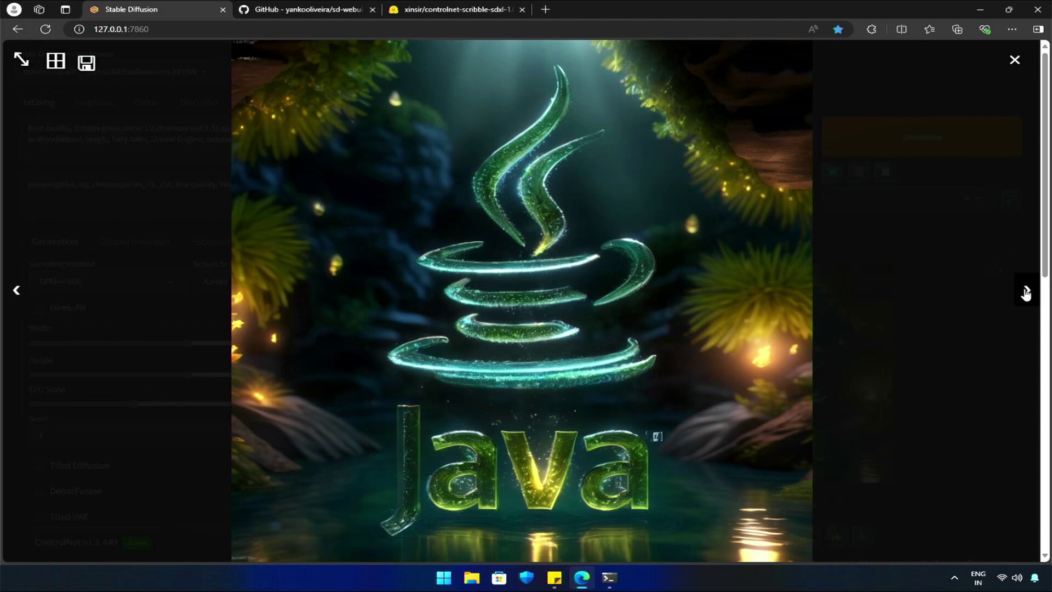
{"action": "left_click", "coordinate": [1025, 292]}
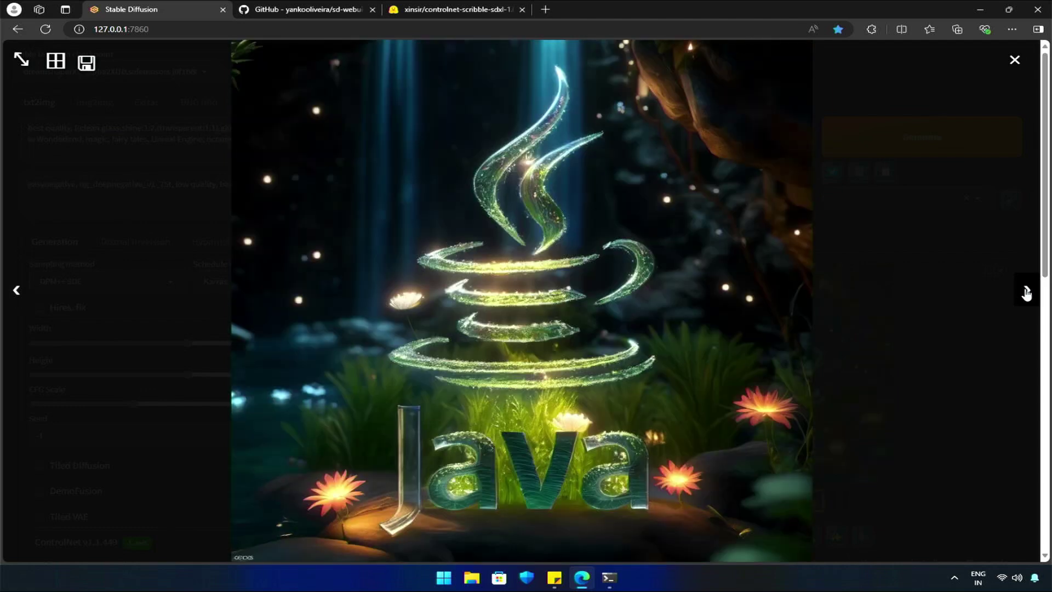